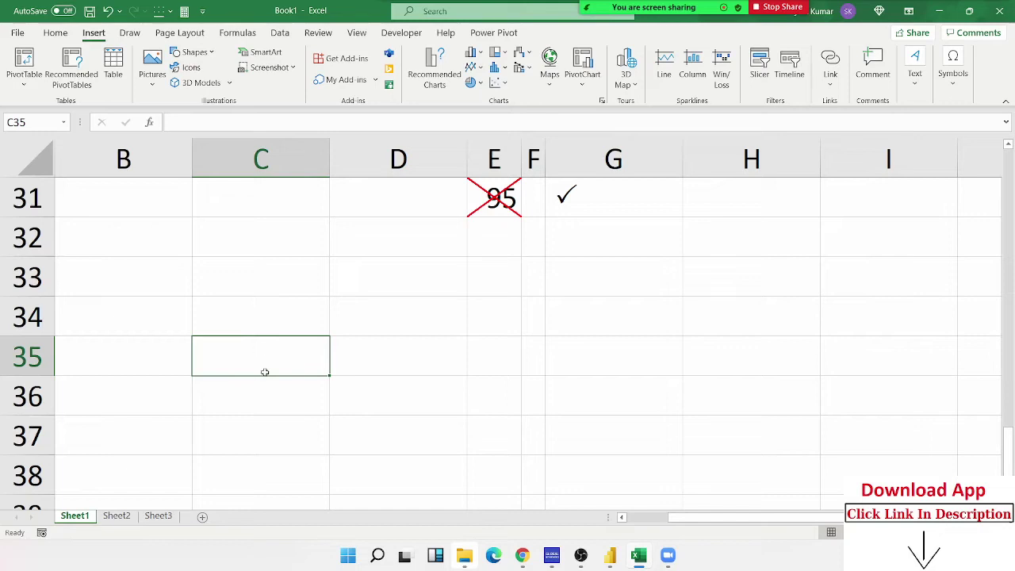
Enter P in cell C35
click(832, 554)
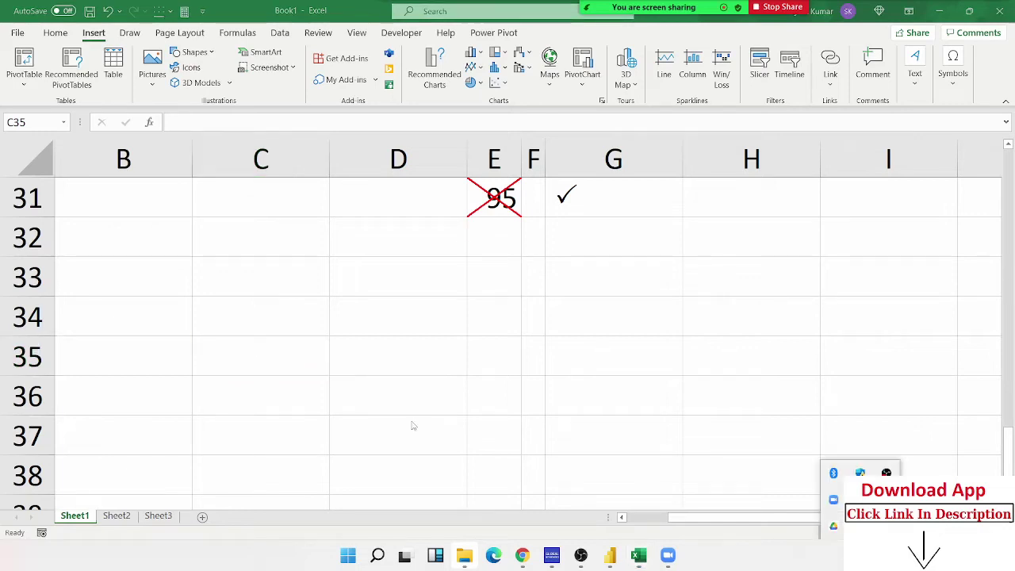
click(253, 374)
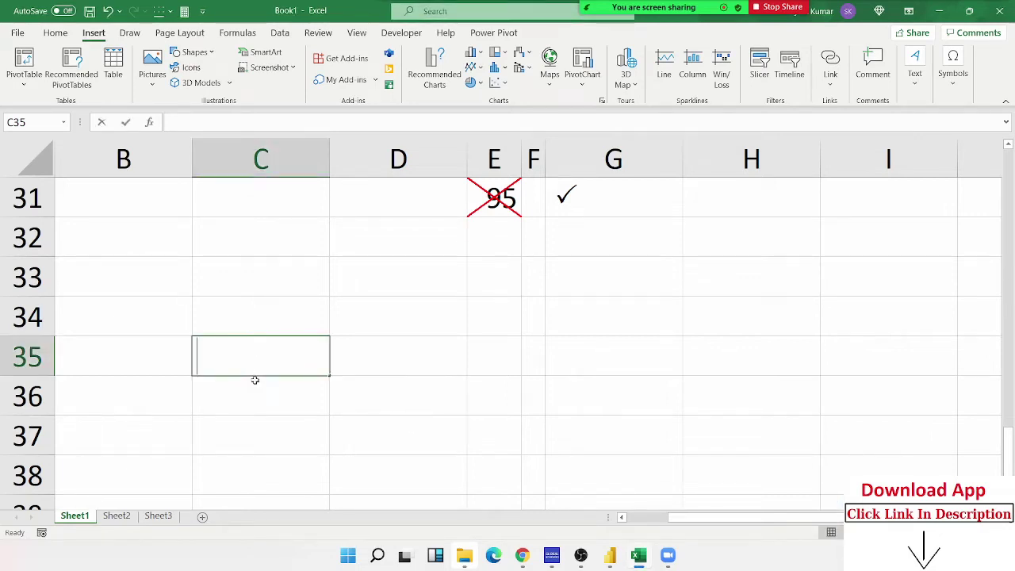
text(P)
key(Return)
key(Up)
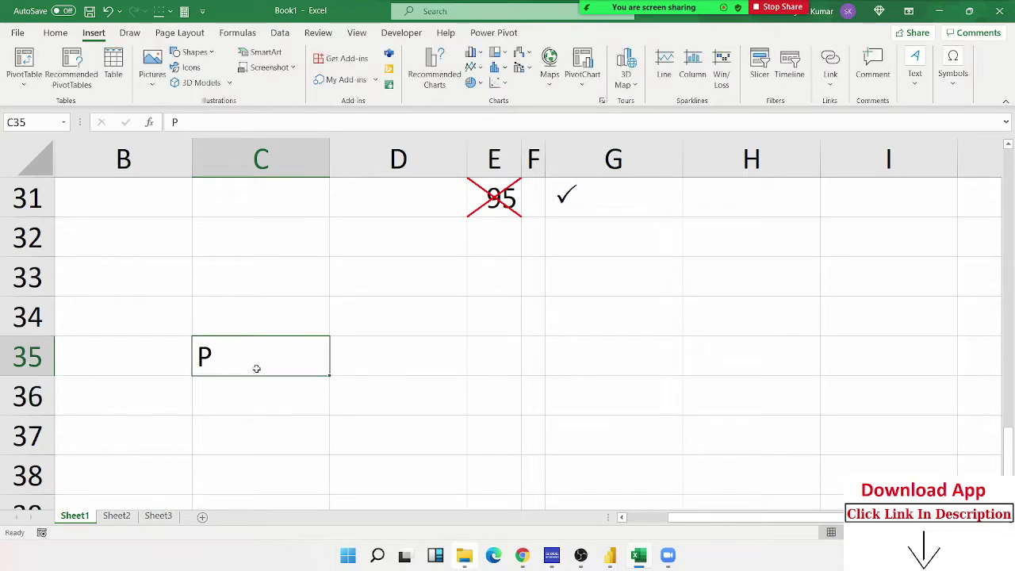
Set C35's font to Wingdings 2 so the P displays as a check mark
click(70, 29)
click(118, 59)
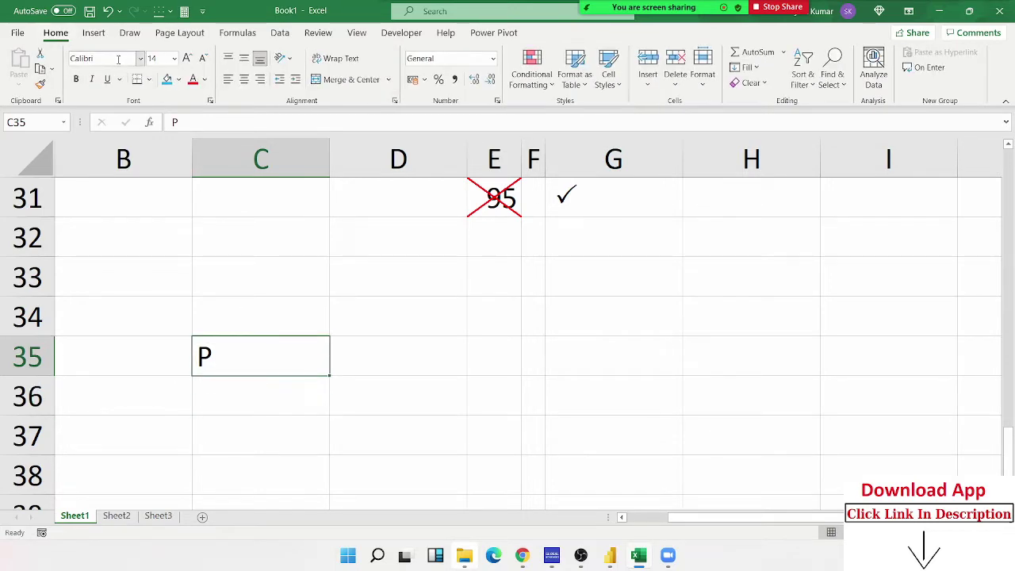
text(W)
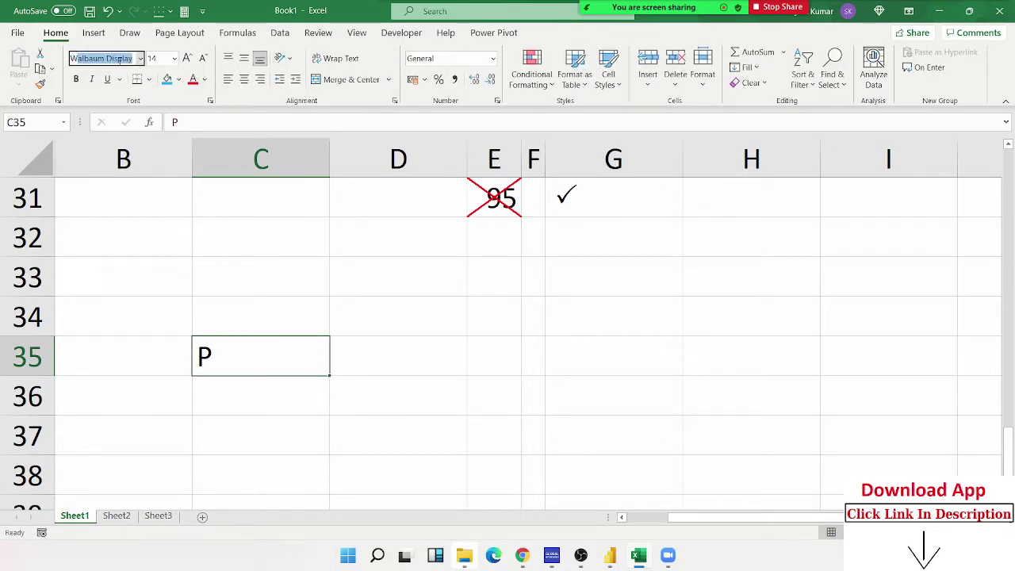
text(ingdings)
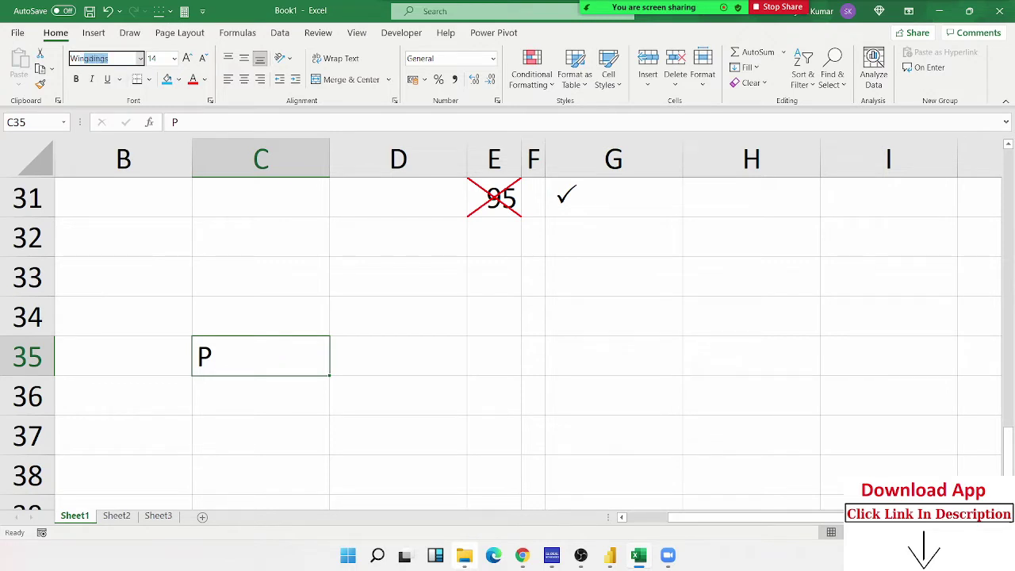
click(118, 62)
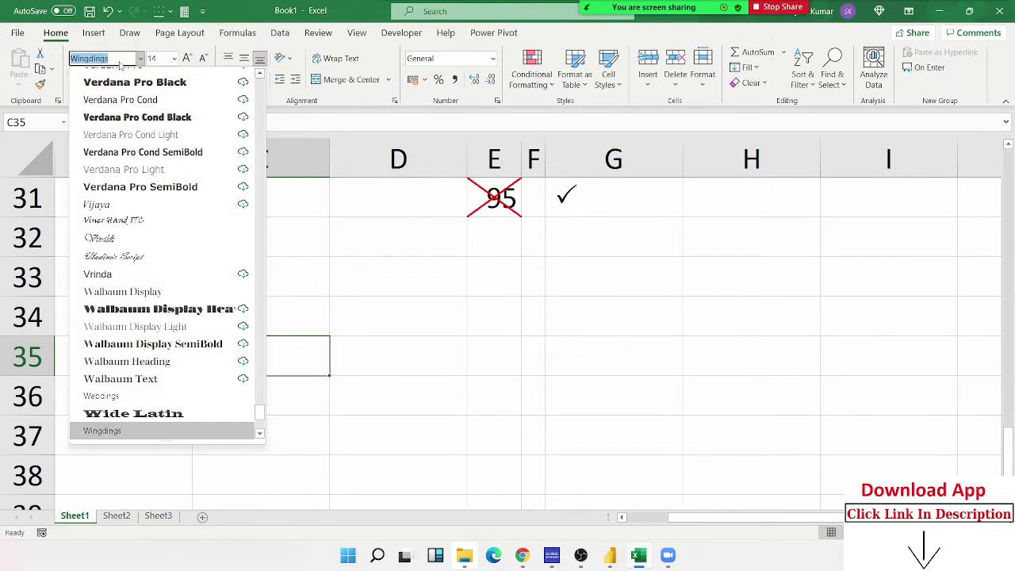
key(Down)
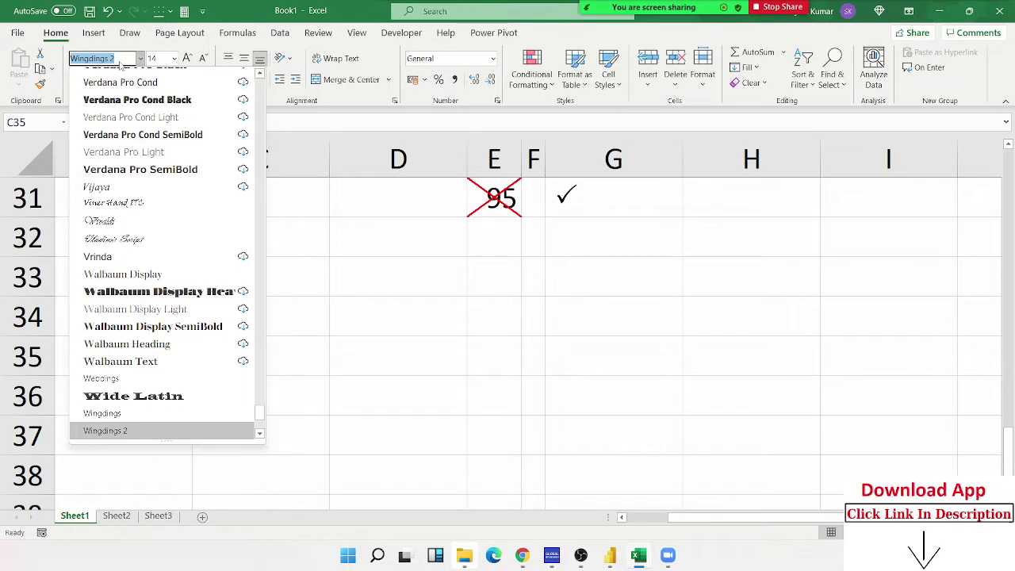
click(106, 432)
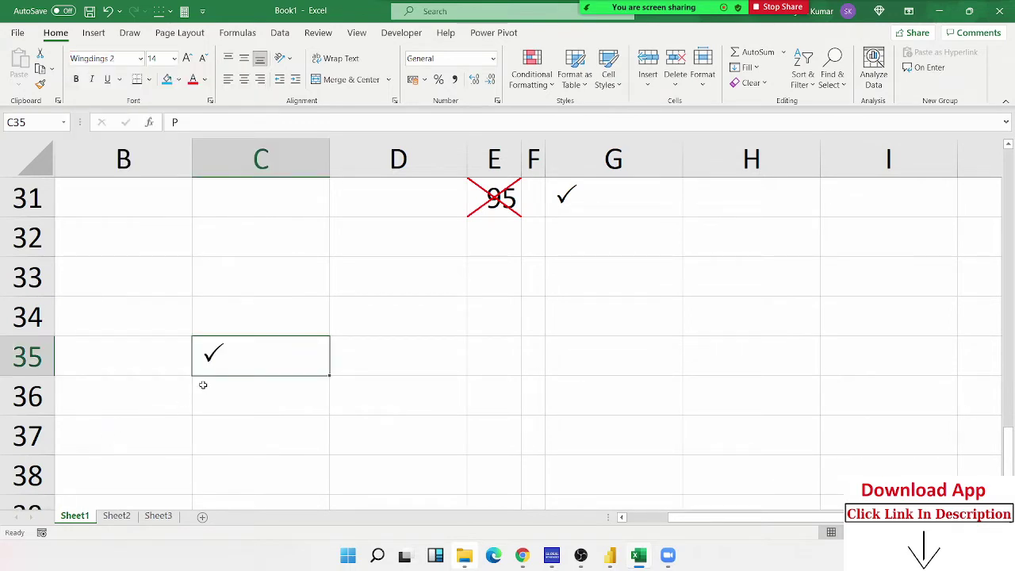
click(382, 407)
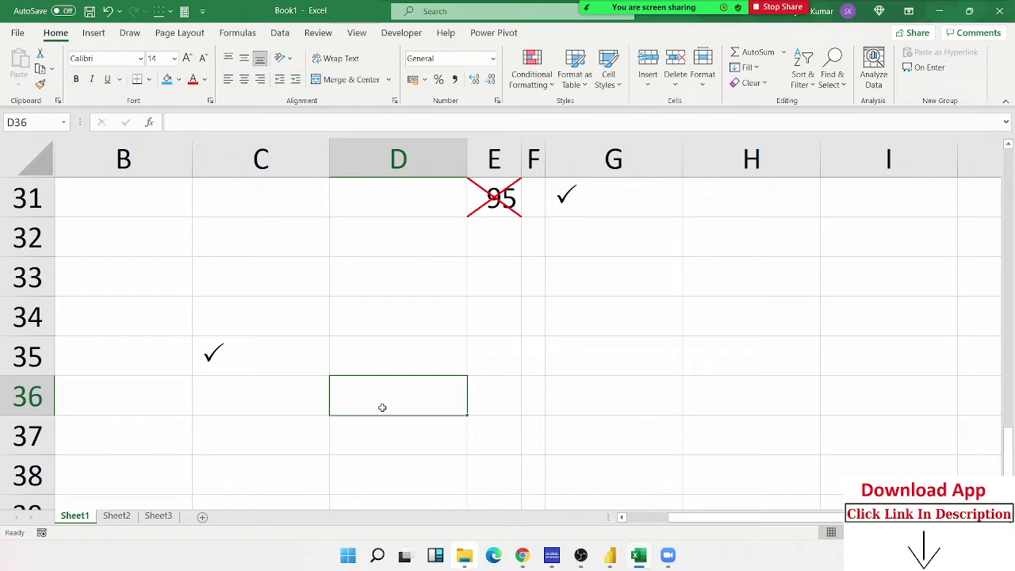
Enter J in cell D37
click(386, 472)
click(374, 432)
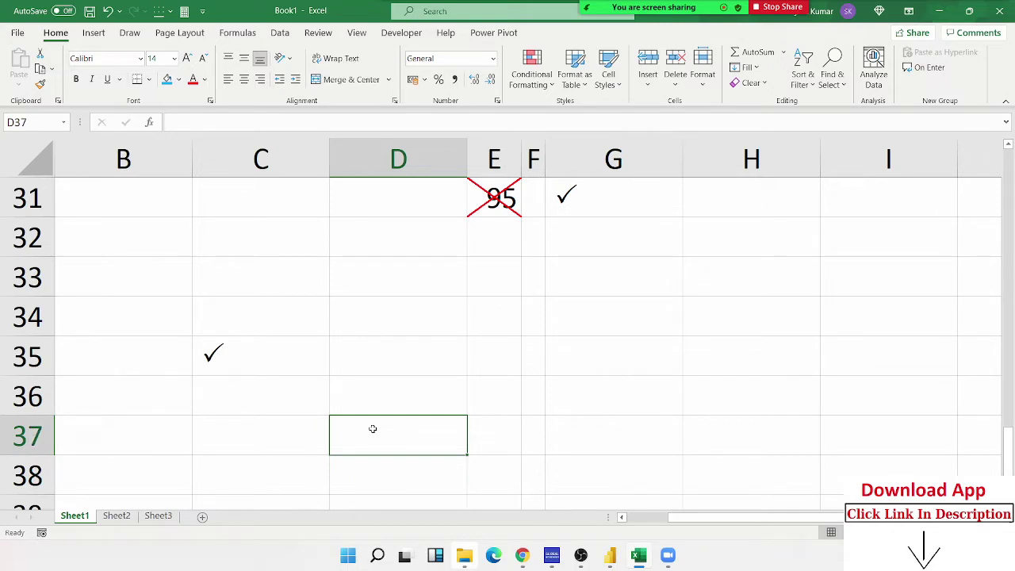
text(J)
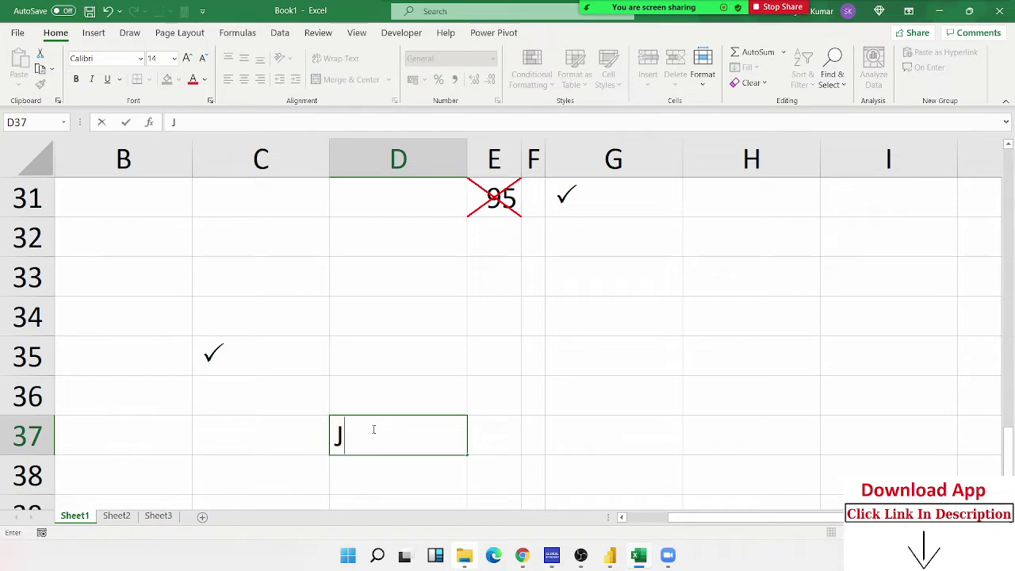
key(Return)
click(372, 429)
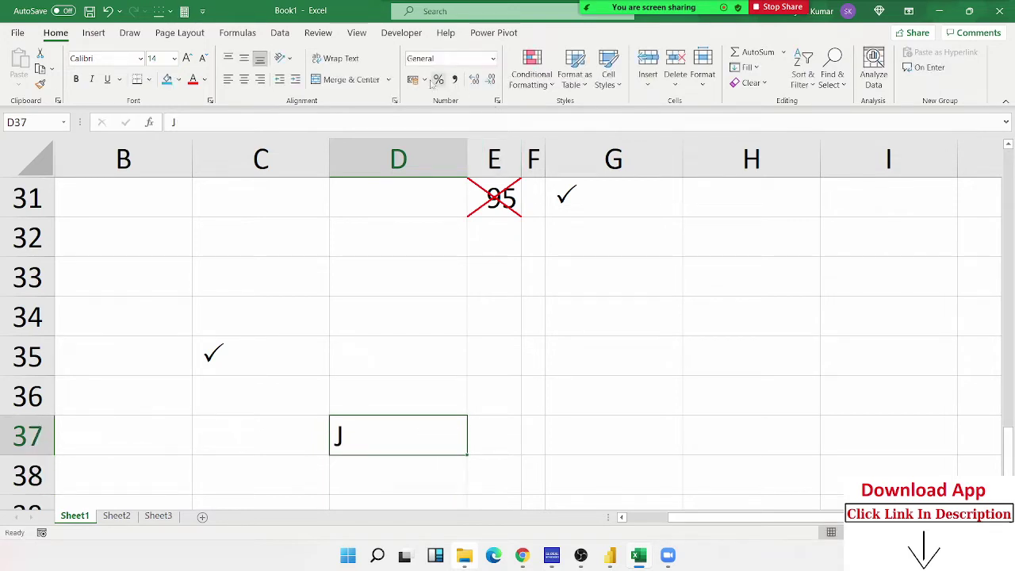
Rotate D37's text orientation to about -45 degrees in the Alignment settings
click(393, 102)
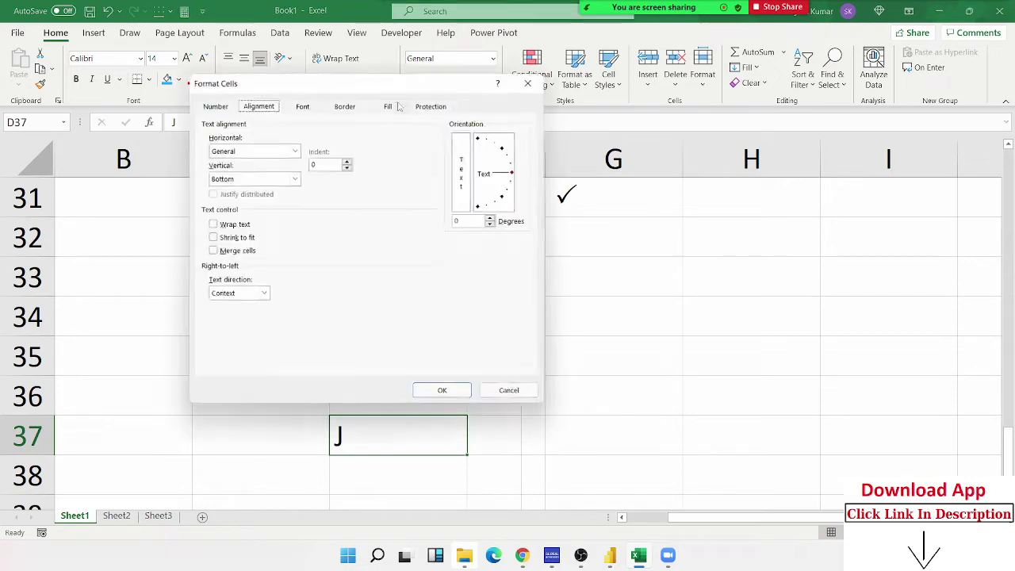
drag(403, 88, 732, 78)
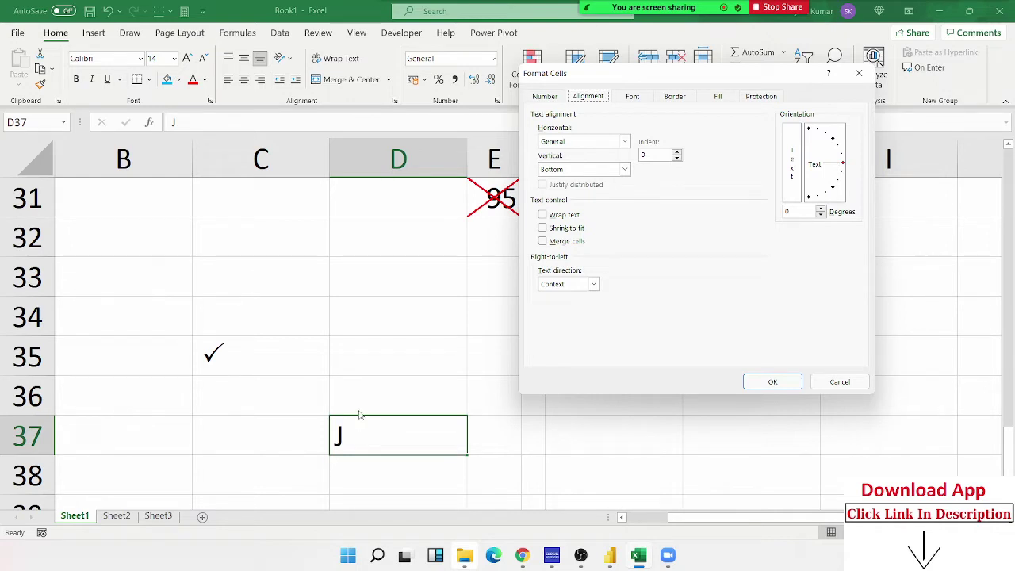
click(836, 168)
drag(836, 168, 843, 198)
click(771, 383)
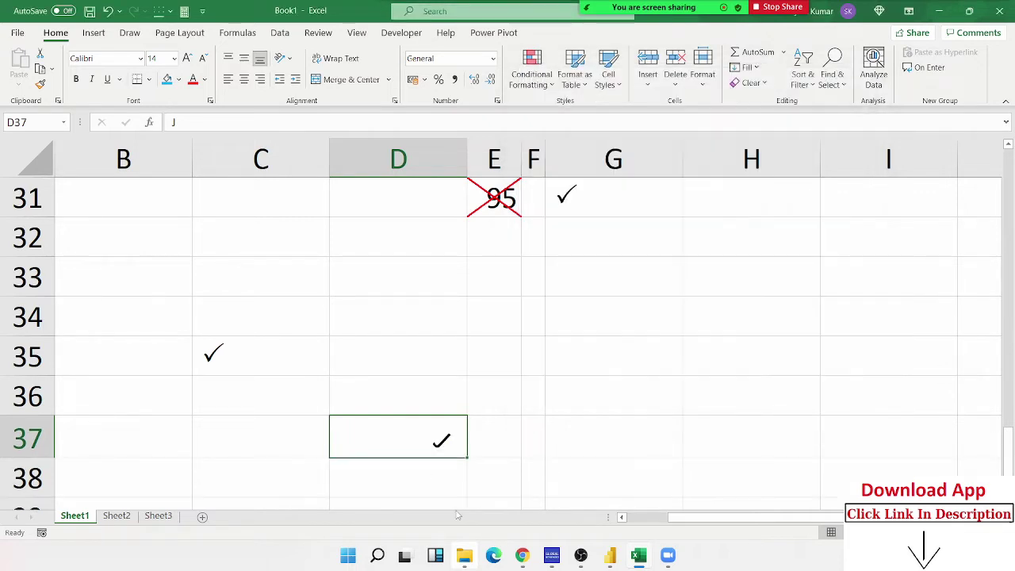
After checking the C35 and D37 check marks, enter X in cell D38
click(539, 447)
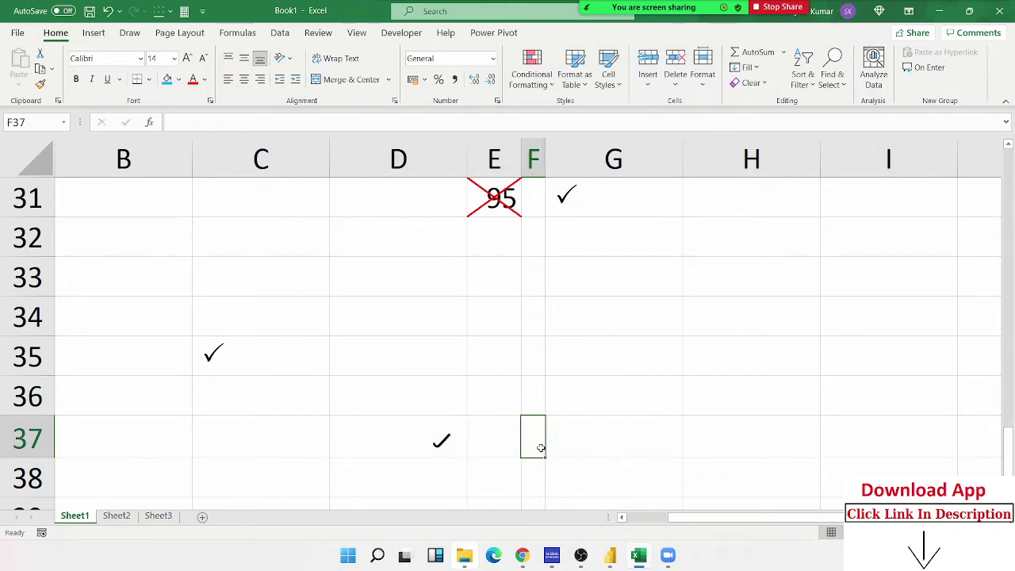
click(245, 367)
click(423, 443)
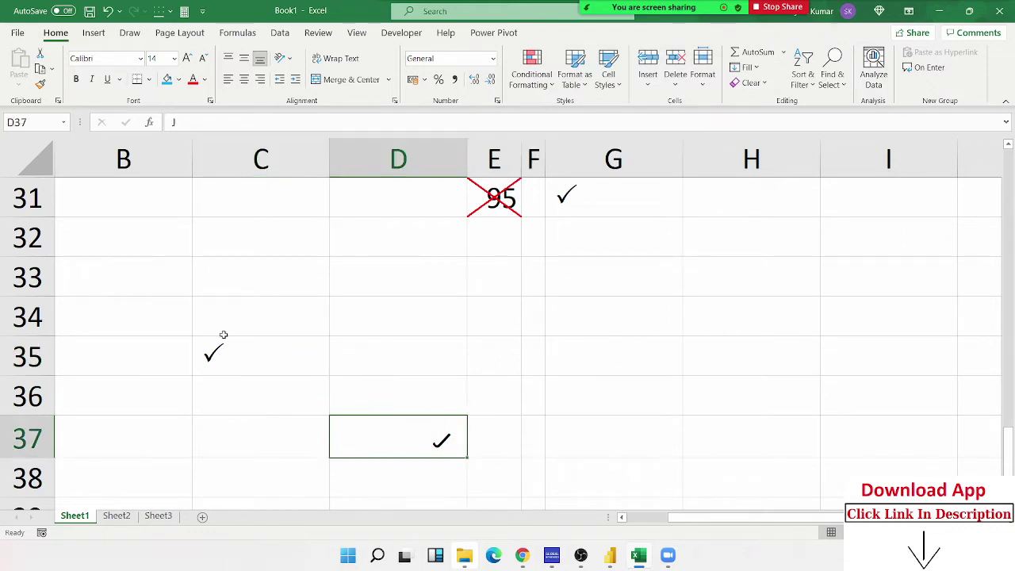
click(224, 340)
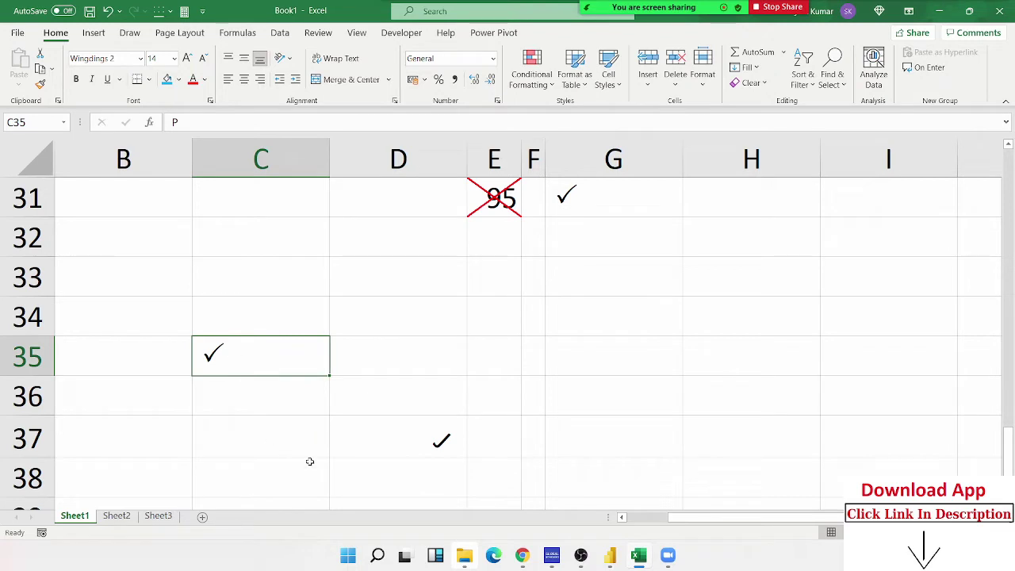
click(363, 464)
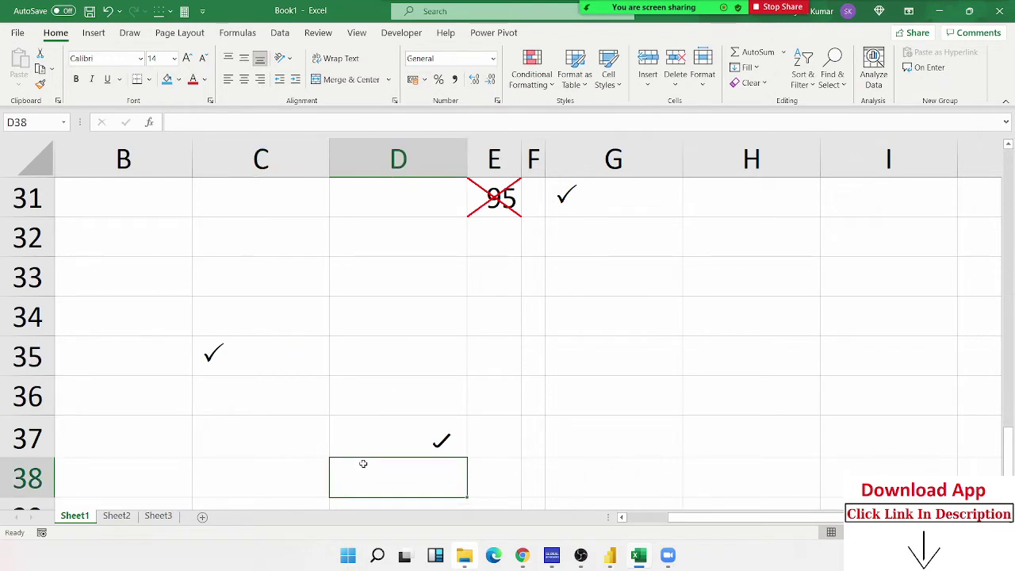
text(X)
key(Return)
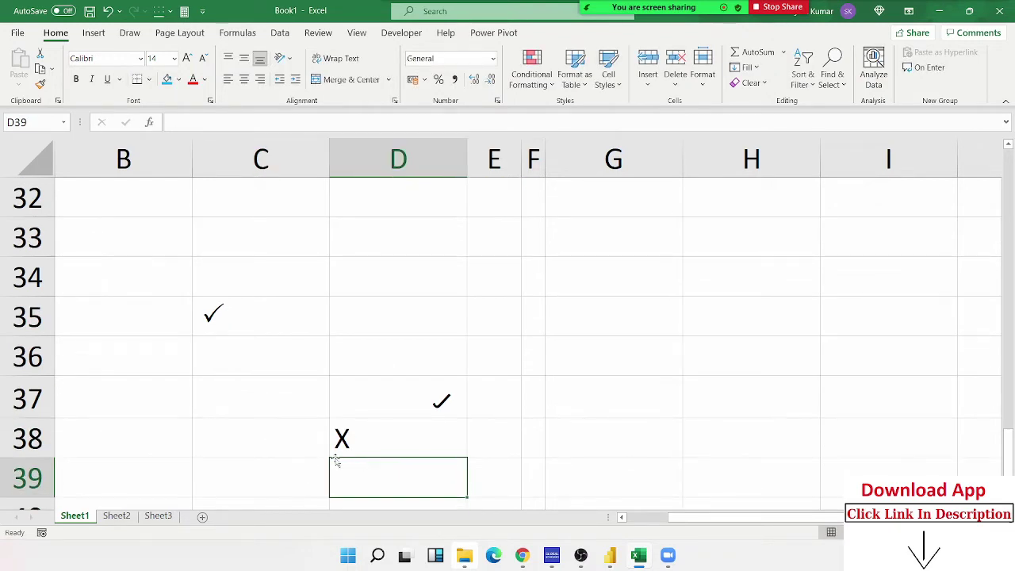
click(376, 438)
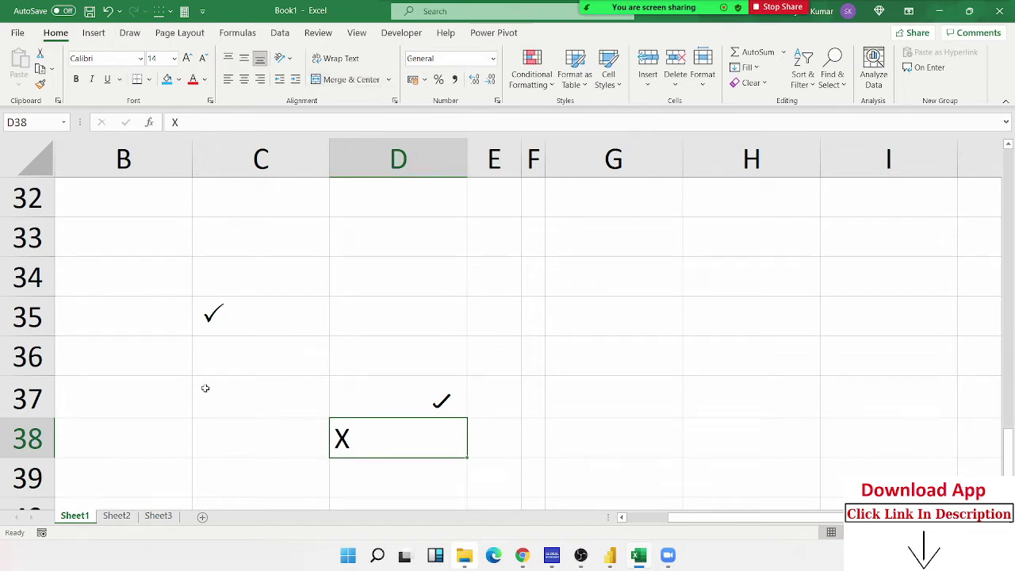
Enter J in D35 and rotate it to -45 degrees so it shows as a check
click(396, 326)
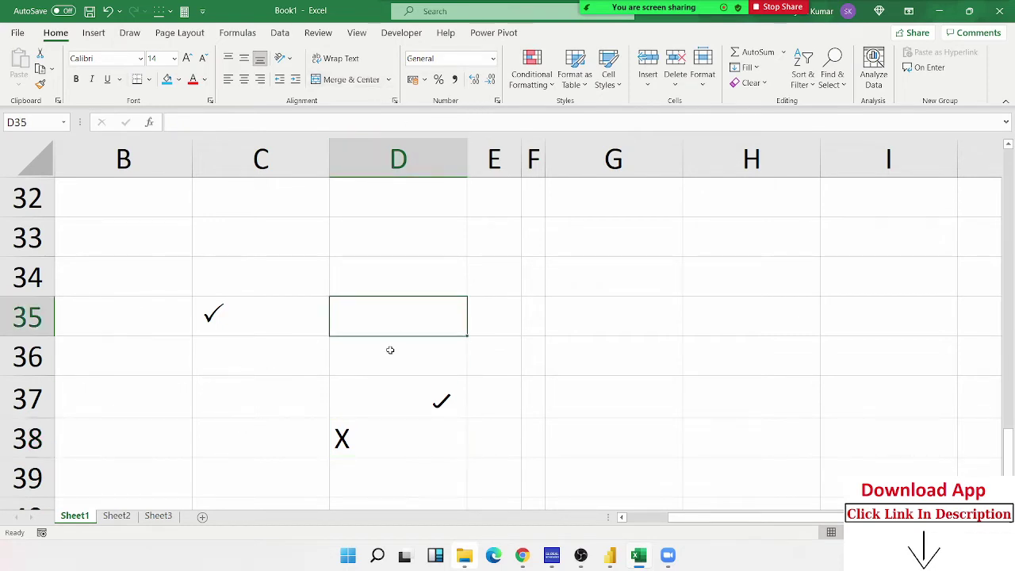
text(J)
key(Return)
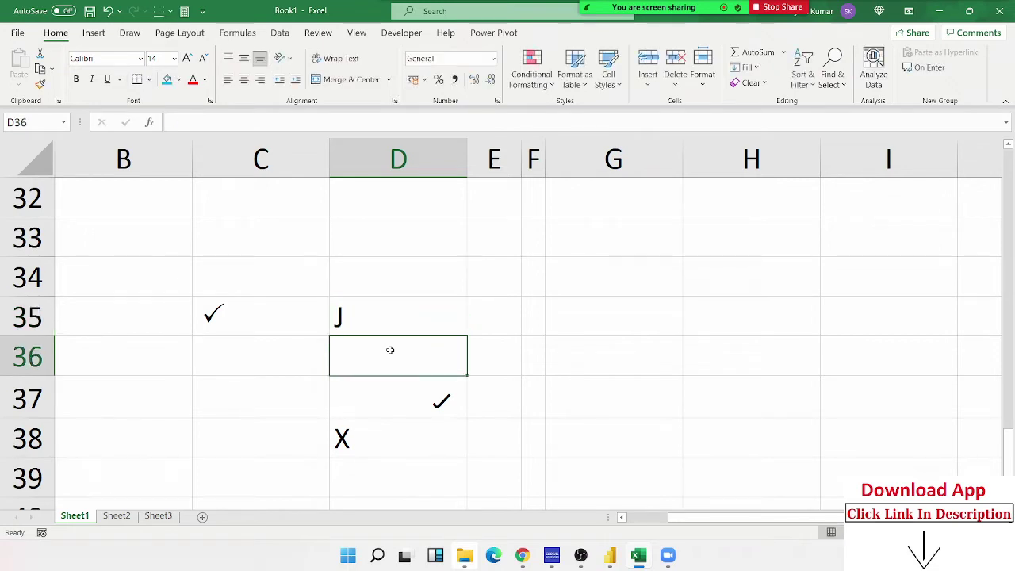
key(Up)
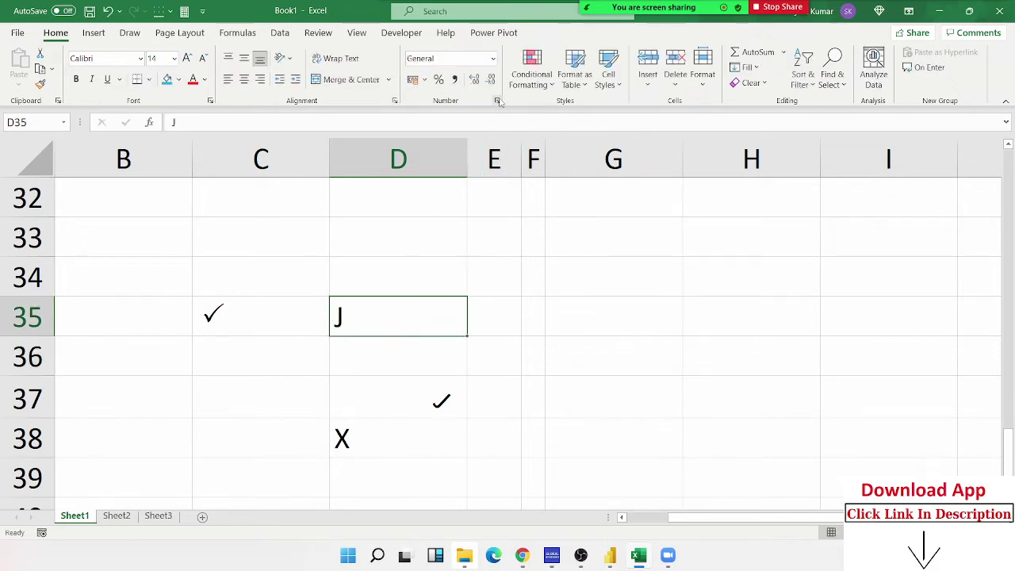
click(394, 101)
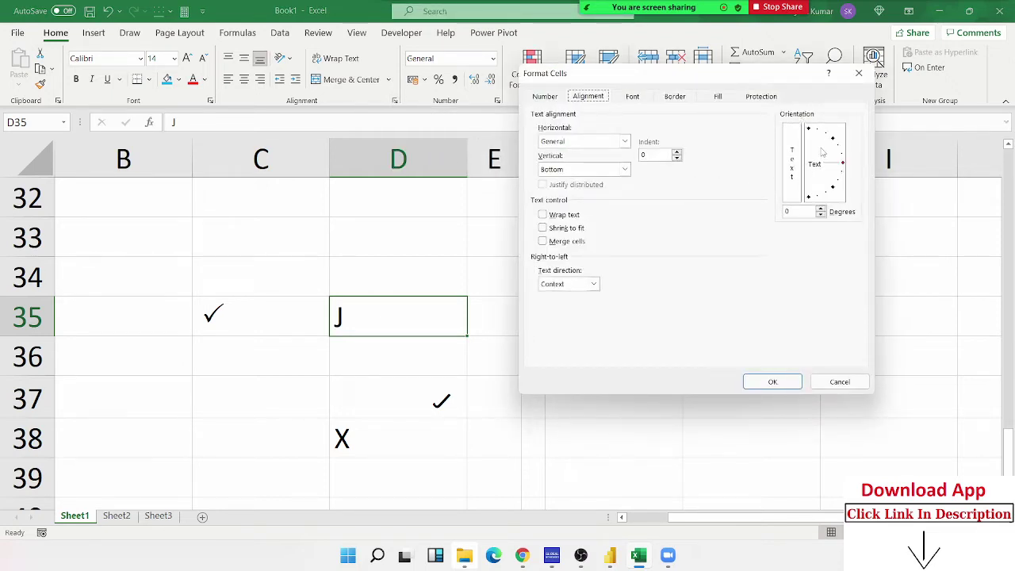
drag(832, 168, 840, 195)
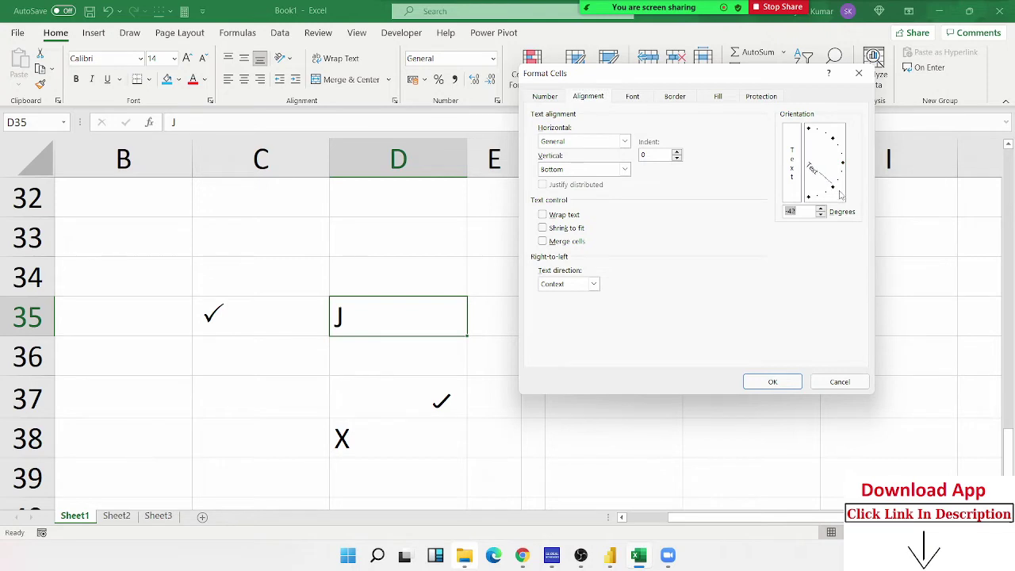
drag(840, 196, 838, 198)
text(-4)
text(5)
click(771, 383)
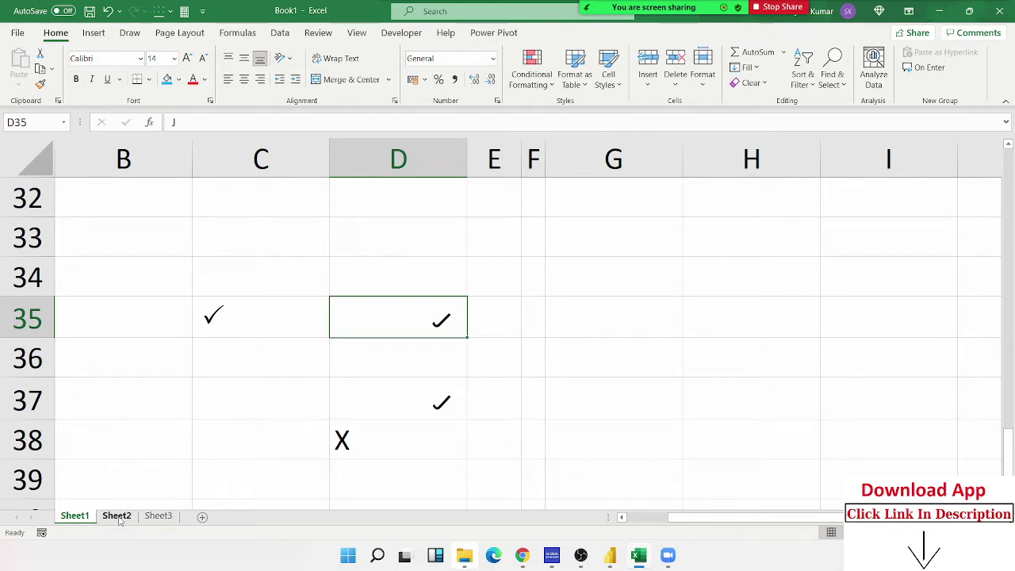
On Sheet2, add a Name heading in A1 and fill student names down to row 11
drag(423, 436, 406, 318)
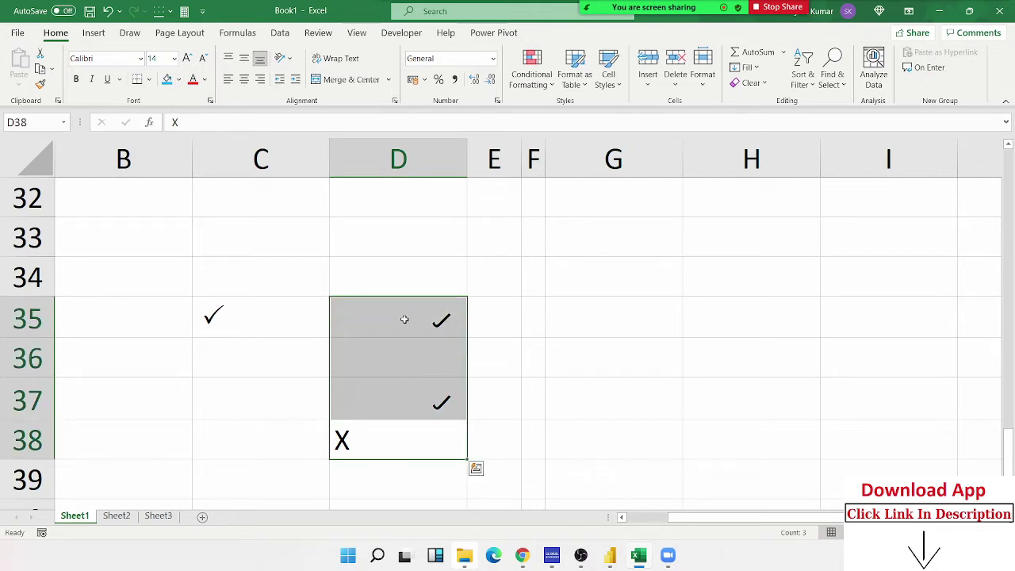
click(128, 521)
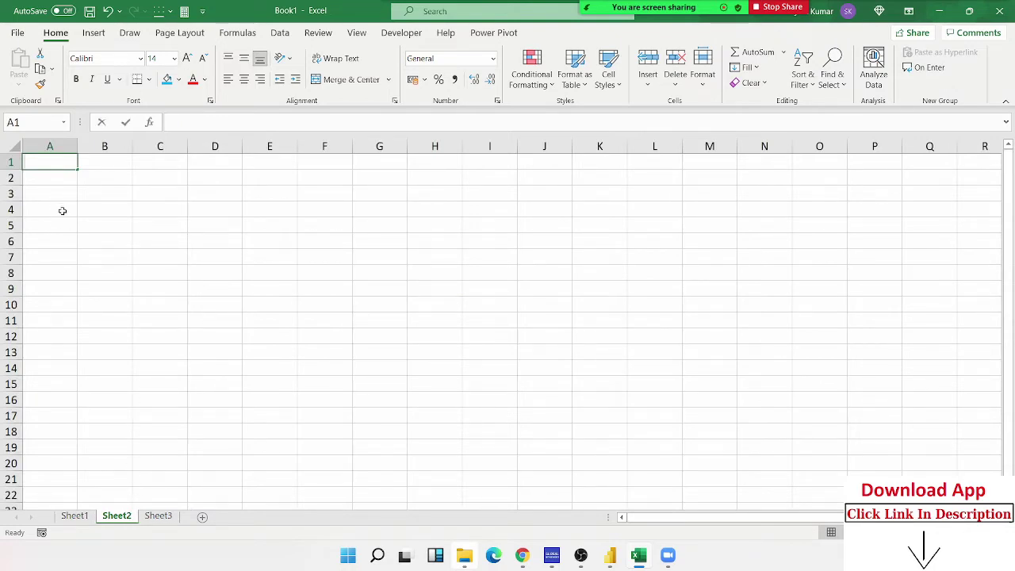
text(Name)
key(Return)
text(Pu)
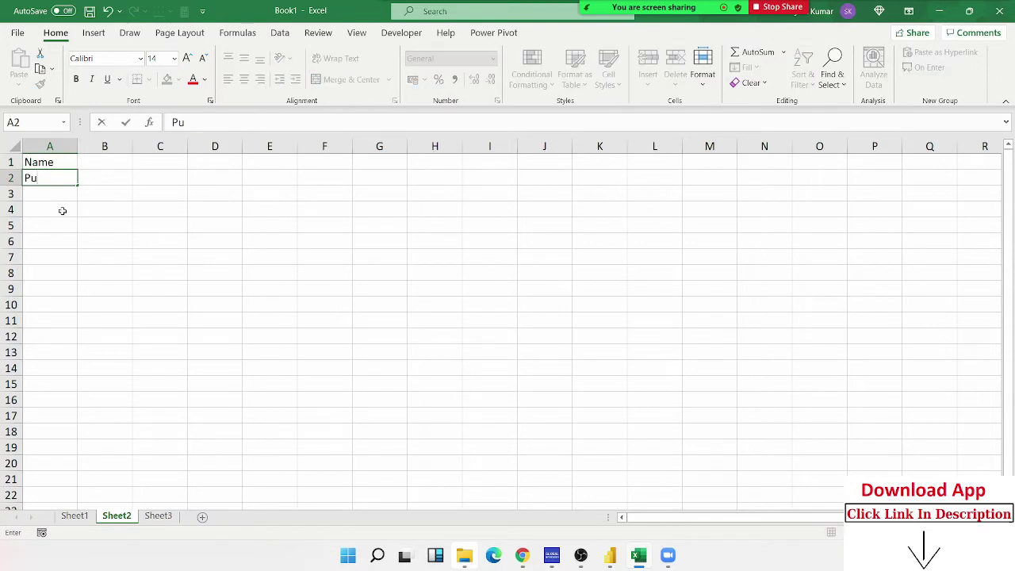
text(ja)
click(50, 210)
click(52, 180)
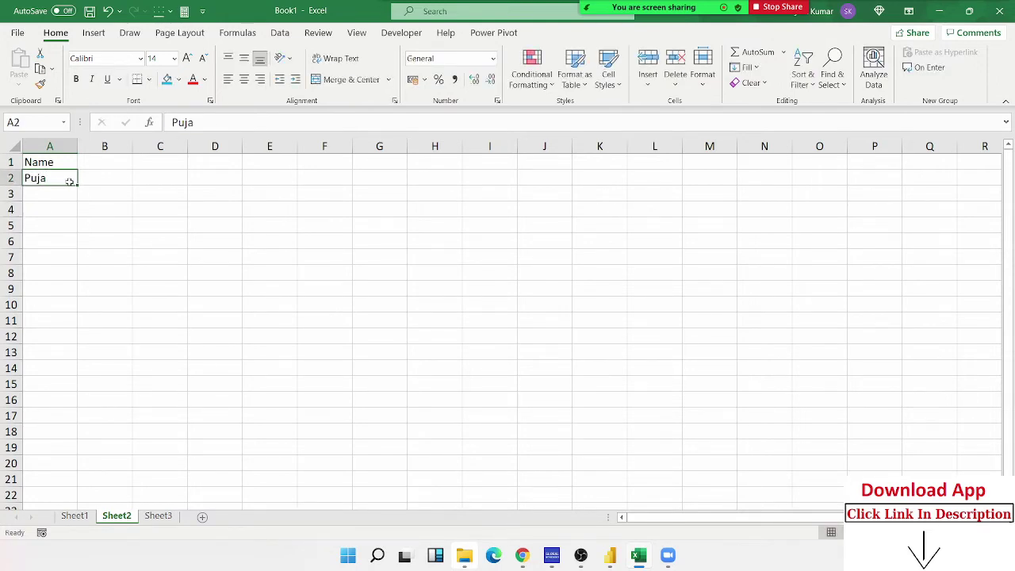
drag(76, 186, 69, 329)
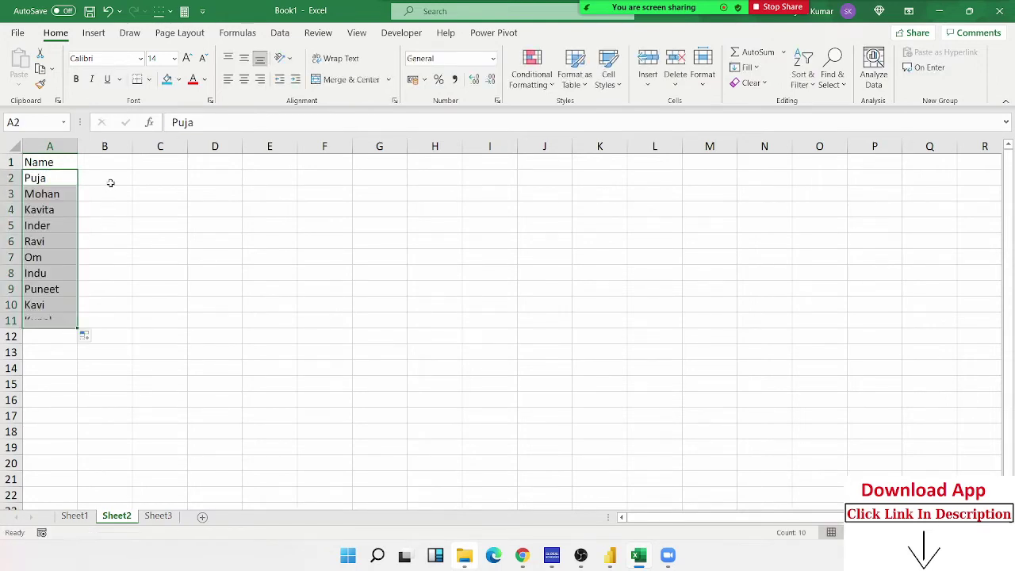
Enter 01-Oct-21 in B1, fill dates through 31-Oct-21, and clear the November extras
click(111, 167)
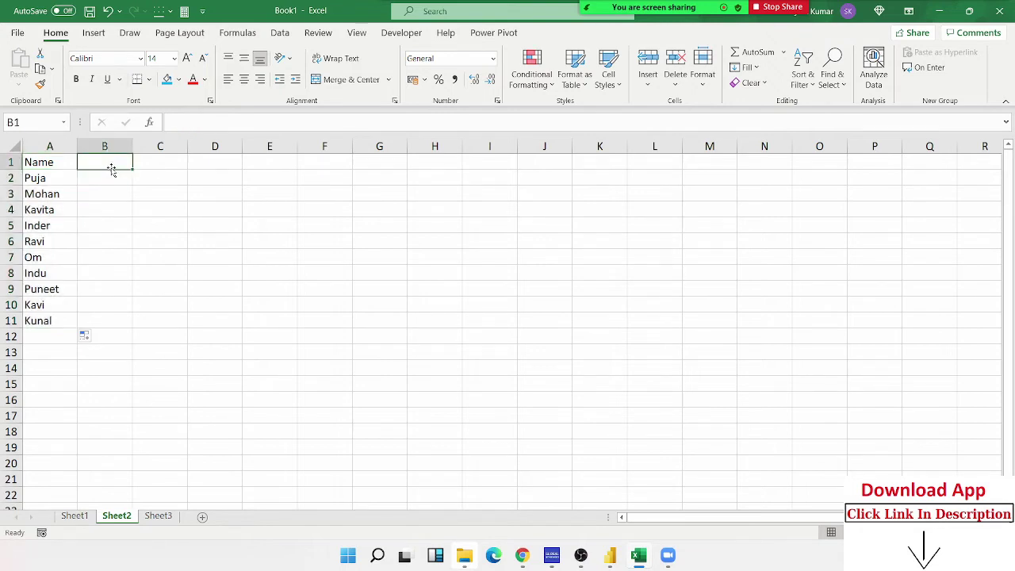
text(1-10)
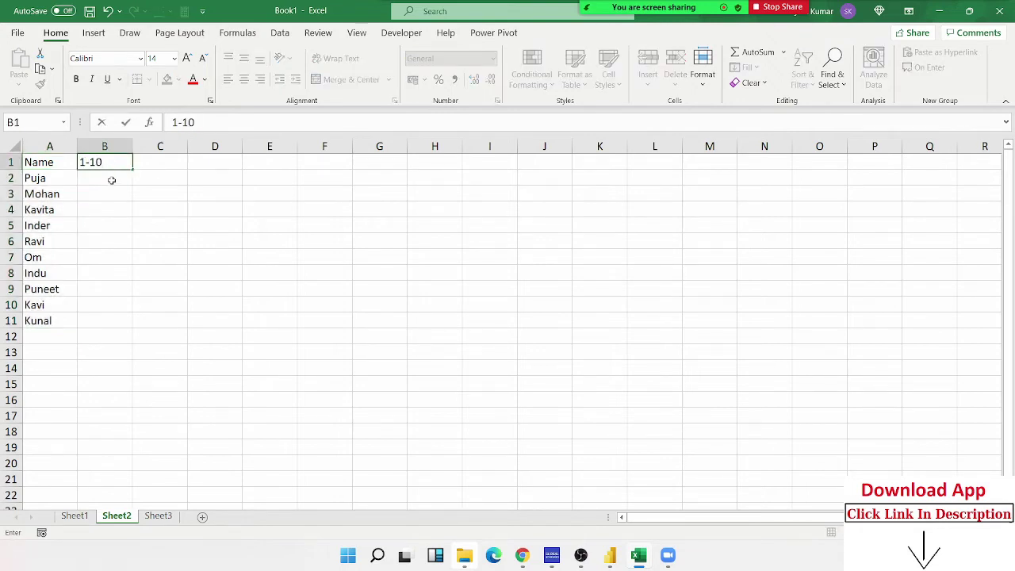
key(Return)
click(119, 167)
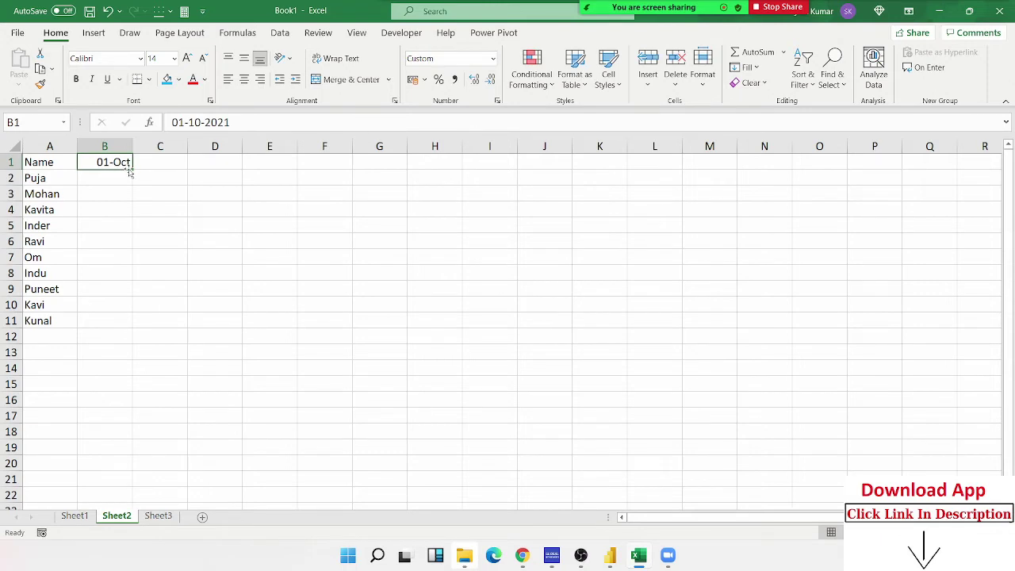
key(ctrl+shift+numbersign)
drag(133, 167, 909, 164)
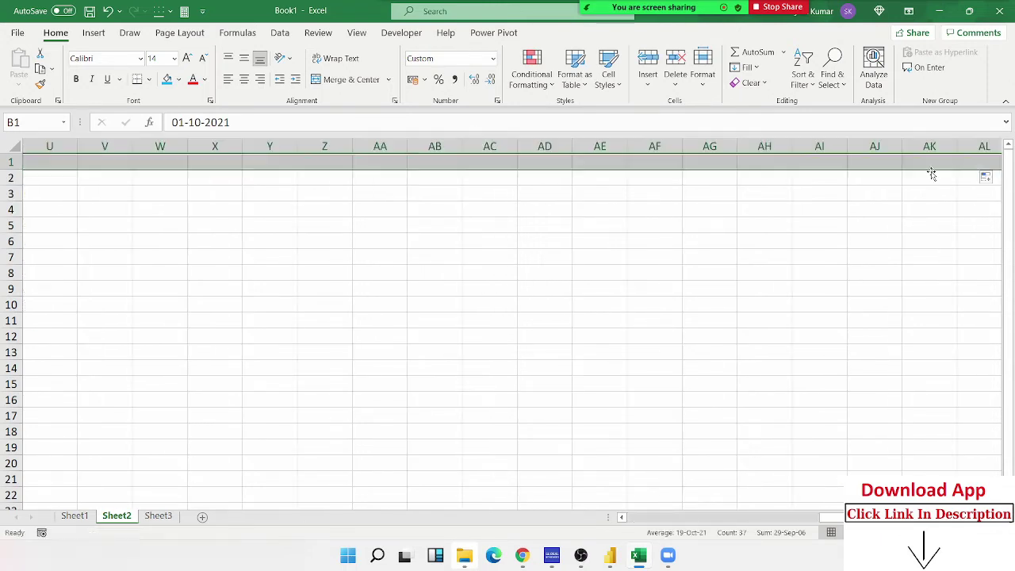
drag(710, 146, 1006, 157)
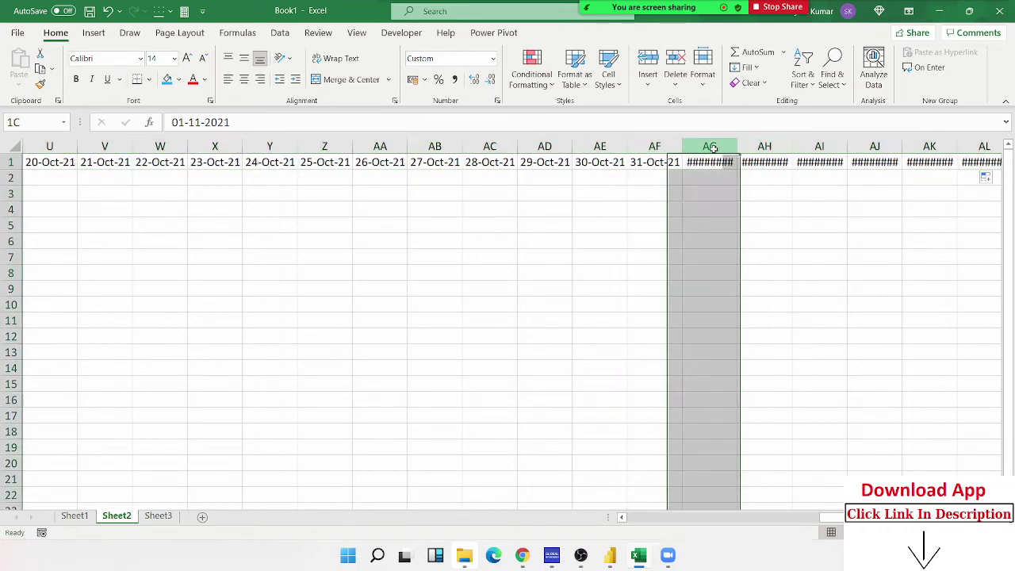
key(Delete)
Fill B2:AF2 with P using Ctrl+Enter, then copy it down through row 11 with Ctrl+D
key(ctrl+Home)
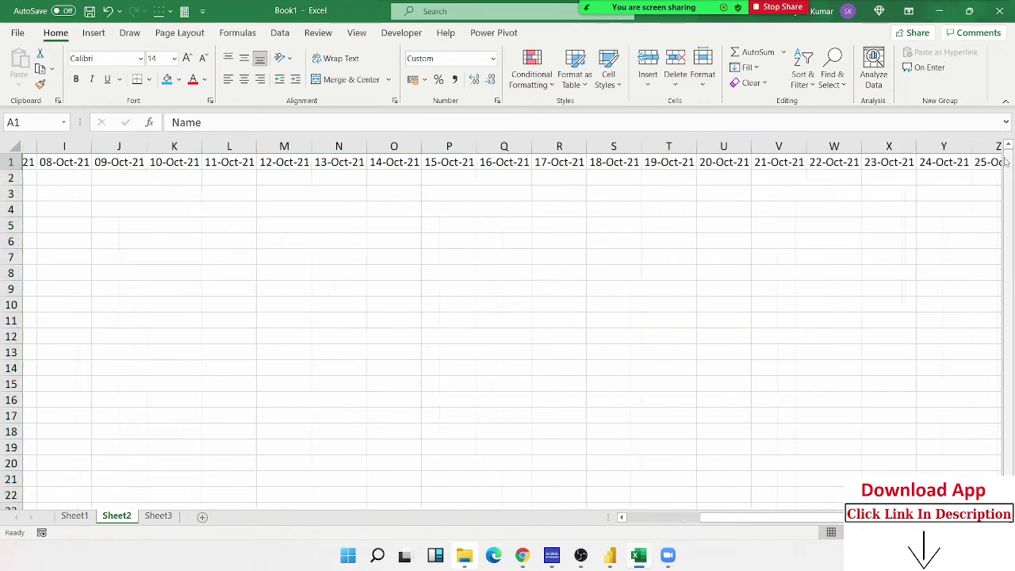
key(Down)
key(Right)
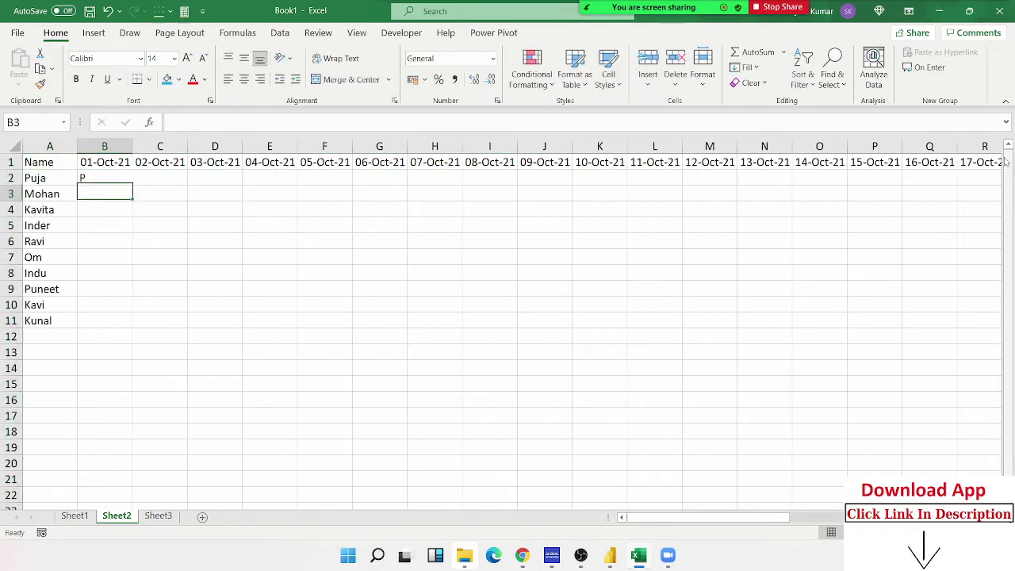
key(Up)
key(ctrl+Right)
key(Down)
key(ctrl+shift+Left)
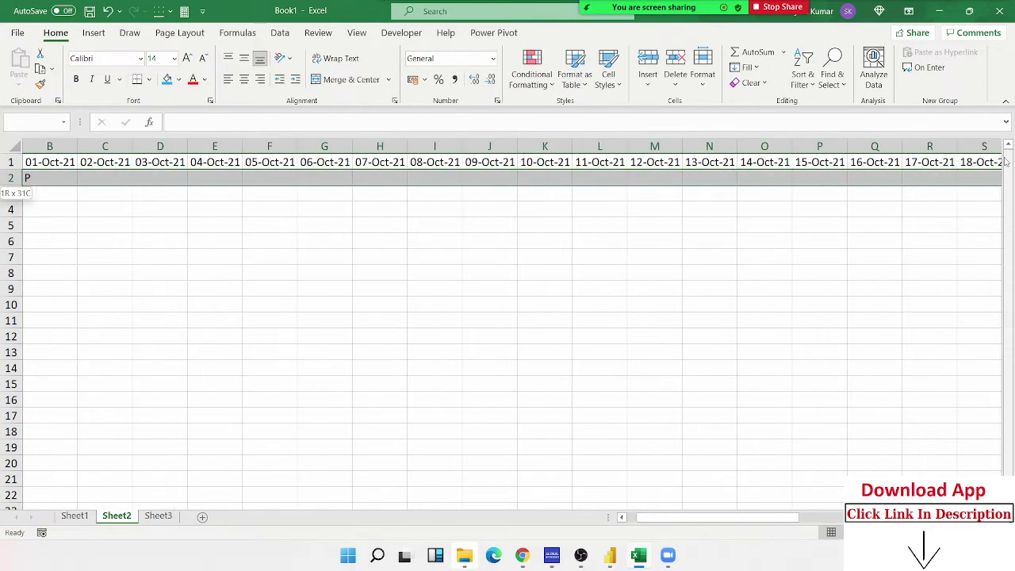
key(shift+Right)
text(P)
key(ctrl+Return)
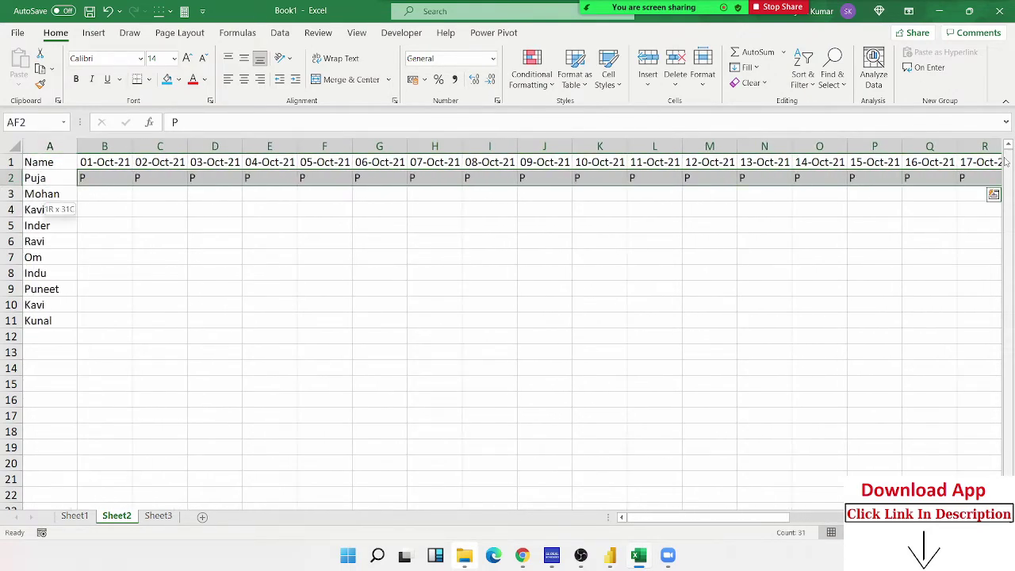
key(shift+Down)
key(shift+Down)
key(shift+Down)
key(shift+Down)
key(shift+Down)
key(shift+Down)
key(ctrl+d)
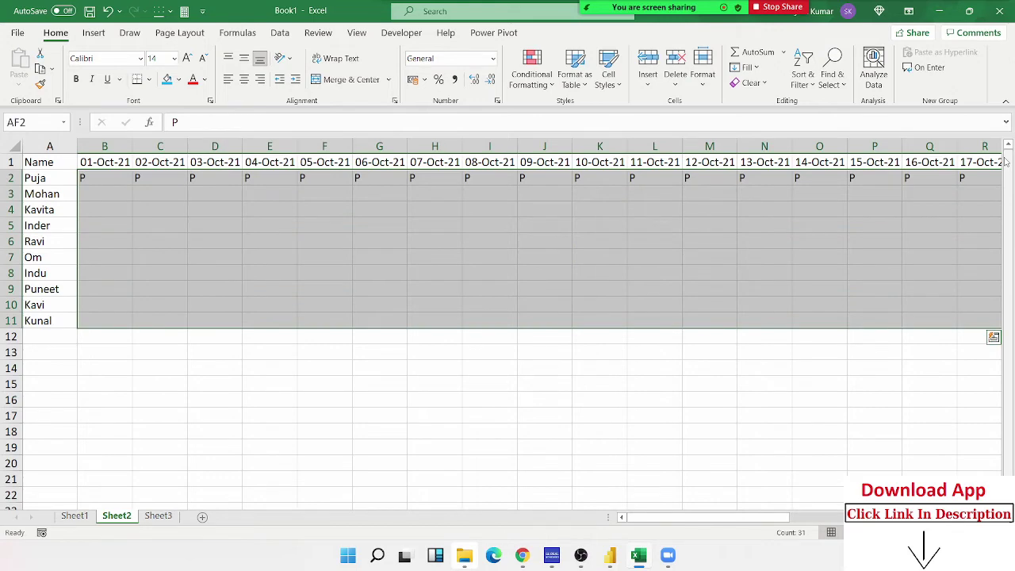
key(ctrl+Home)
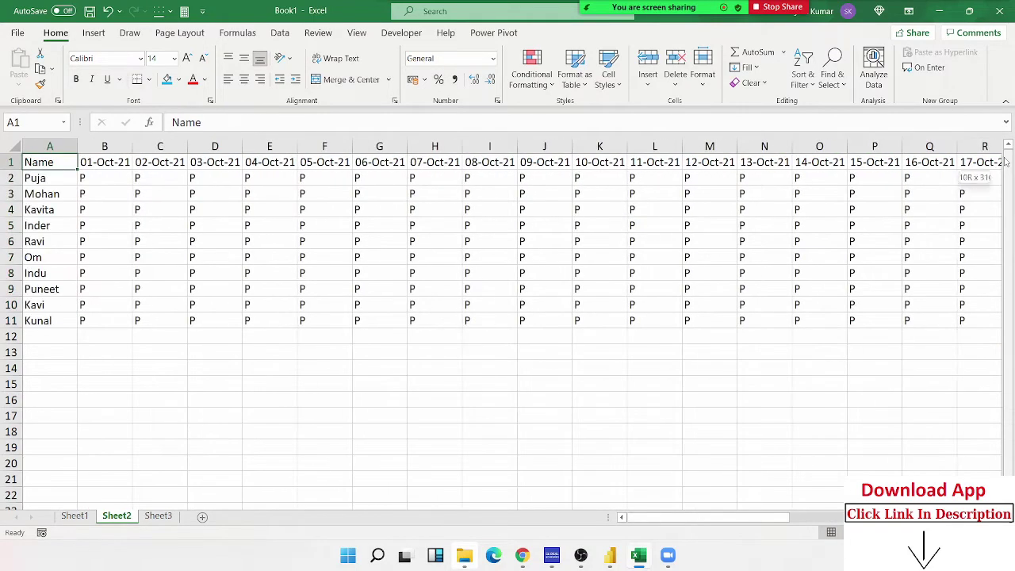
Apply All Borders to the whole table A1:AF11
key(ctrl+shift+End)
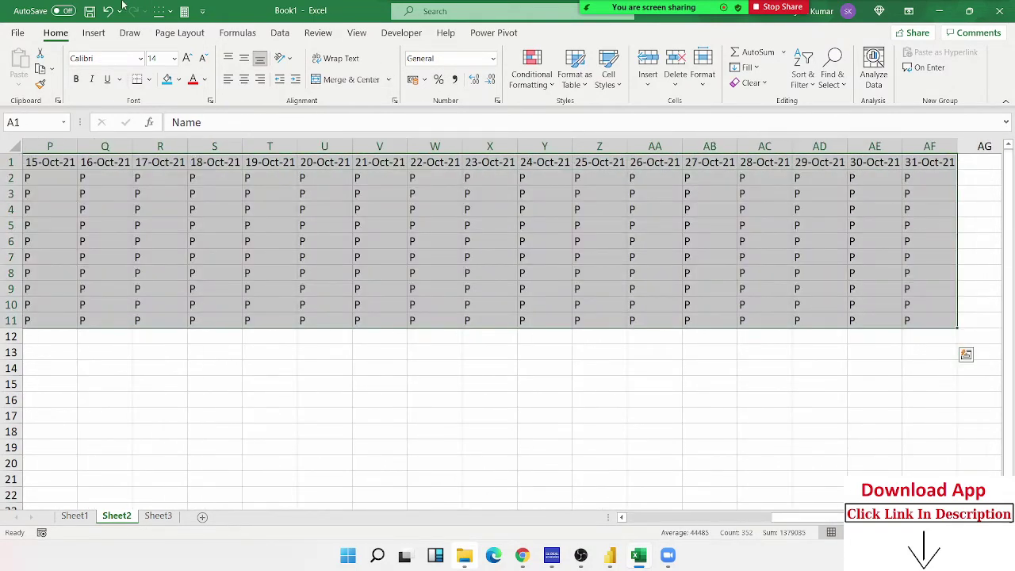
click(149, 79)
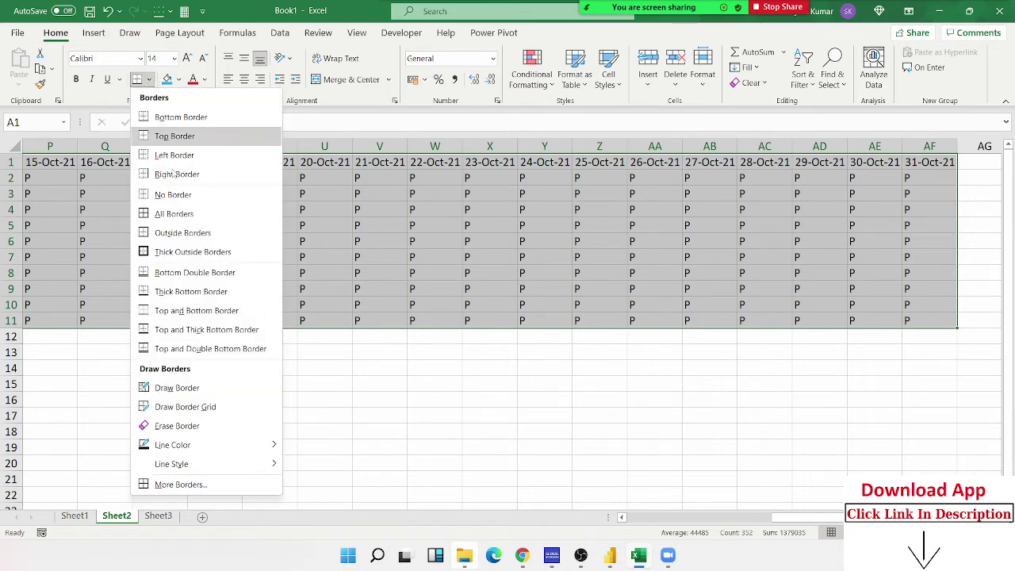
click(166, 212)
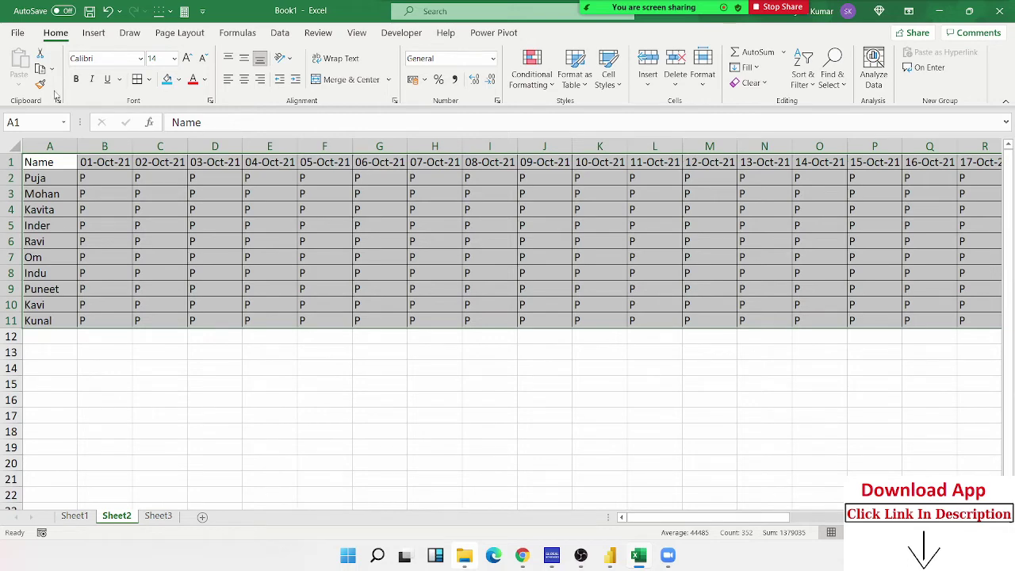
Review the custom fill lists under Options > Advanced and close without changes
click(24, 34)
click(54, 517)
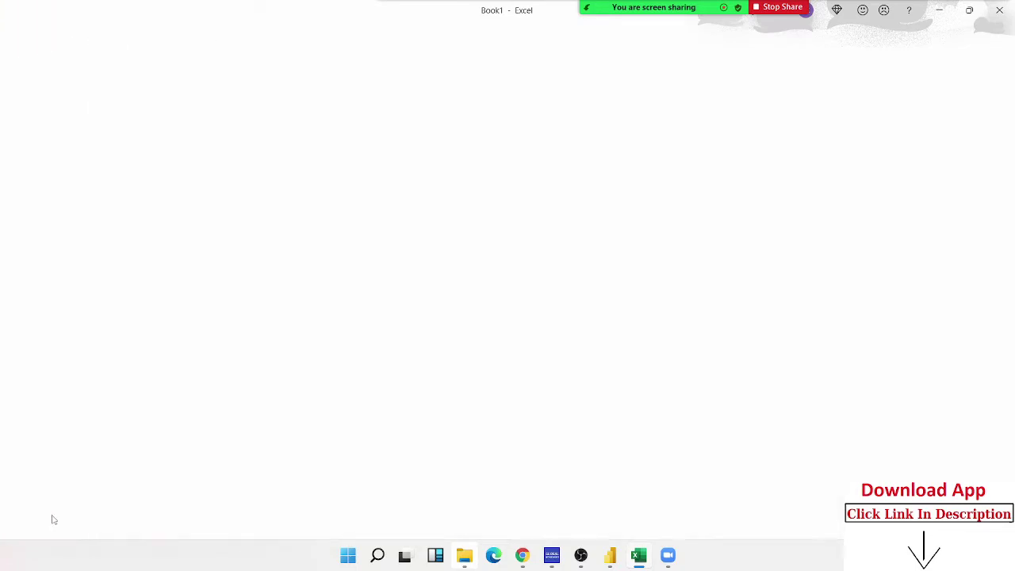
click(281, 204)
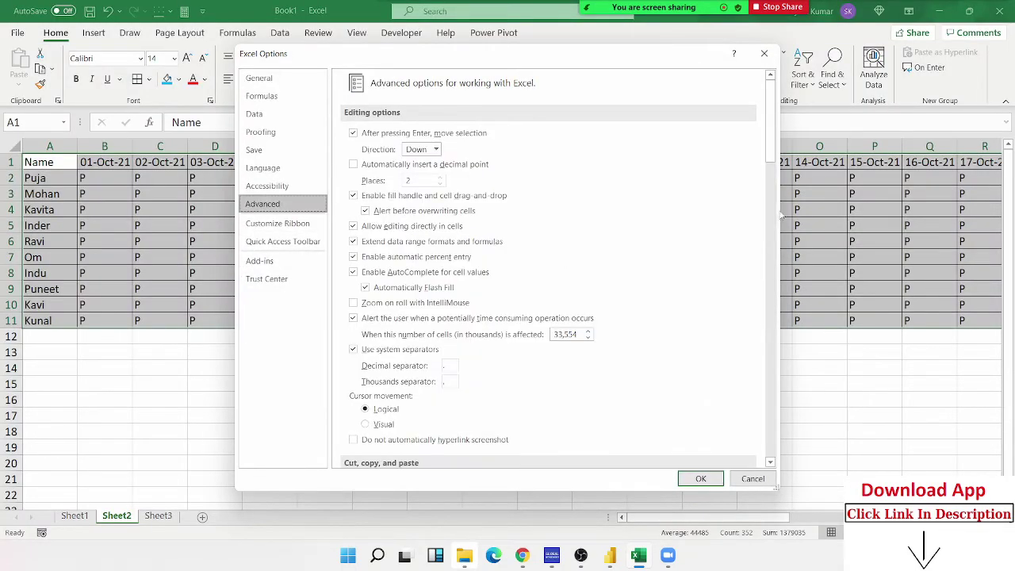
drag(770, 130, 769, 417)
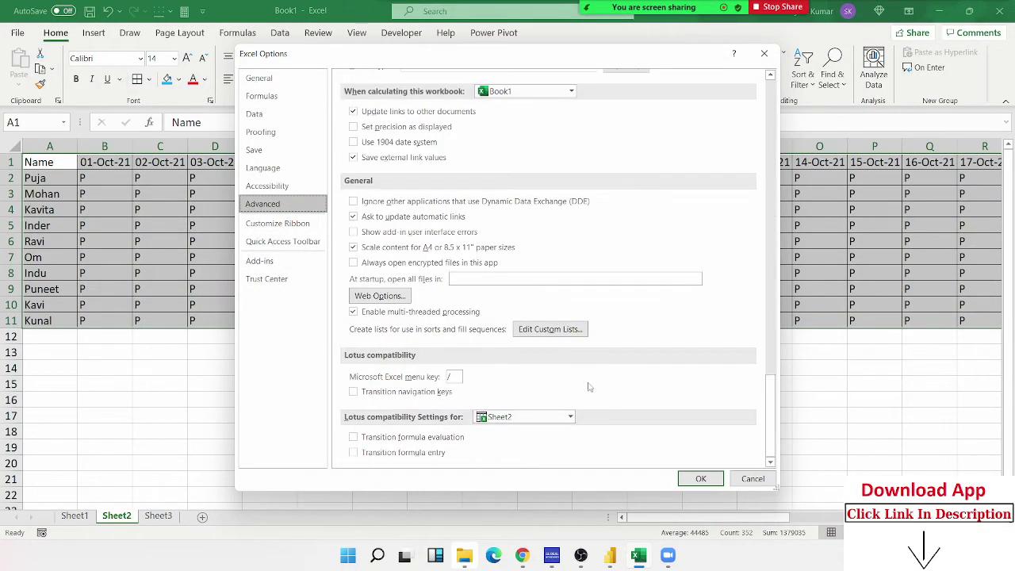
click(524, 330)
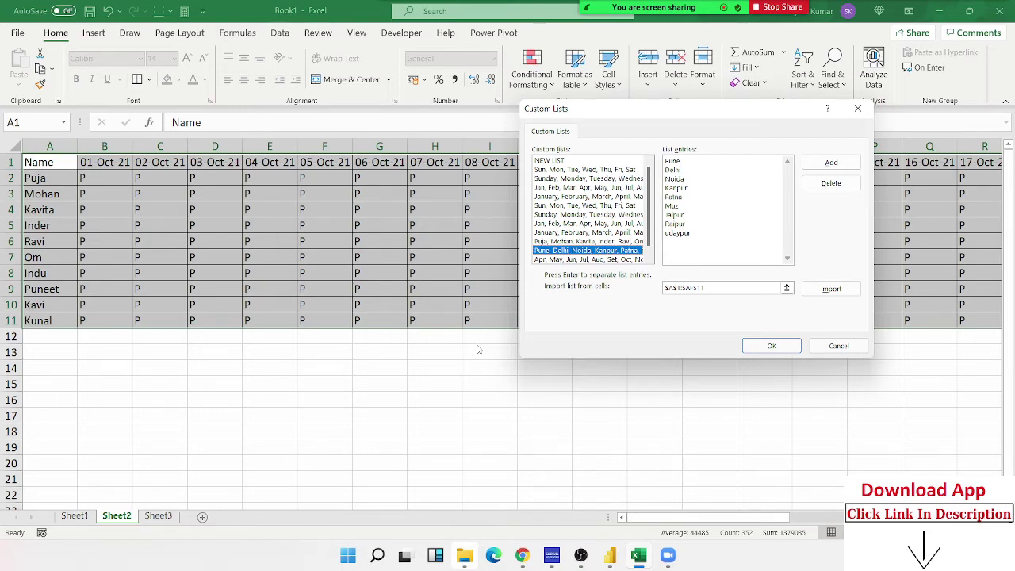
key(Return)
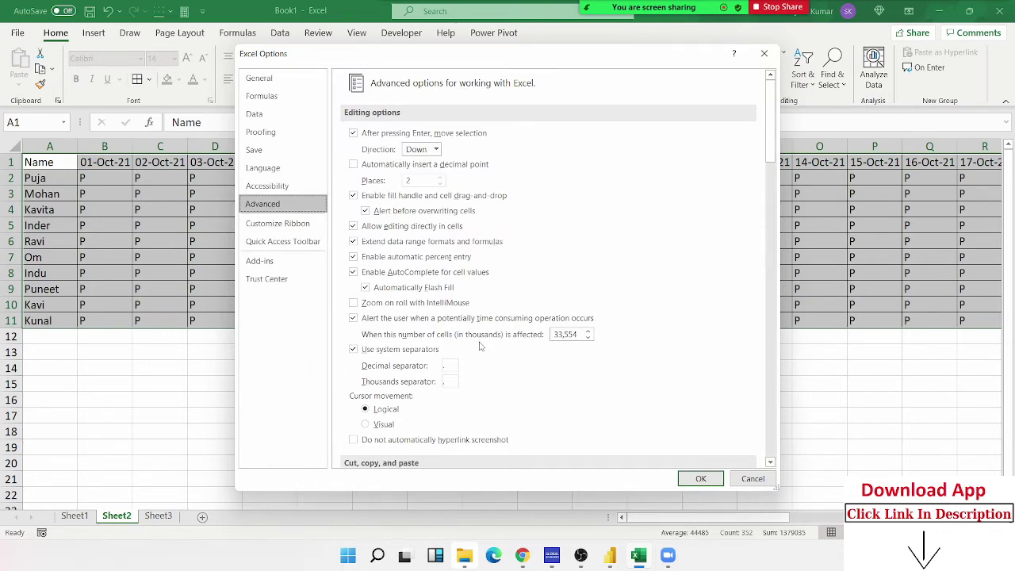
key(Return)
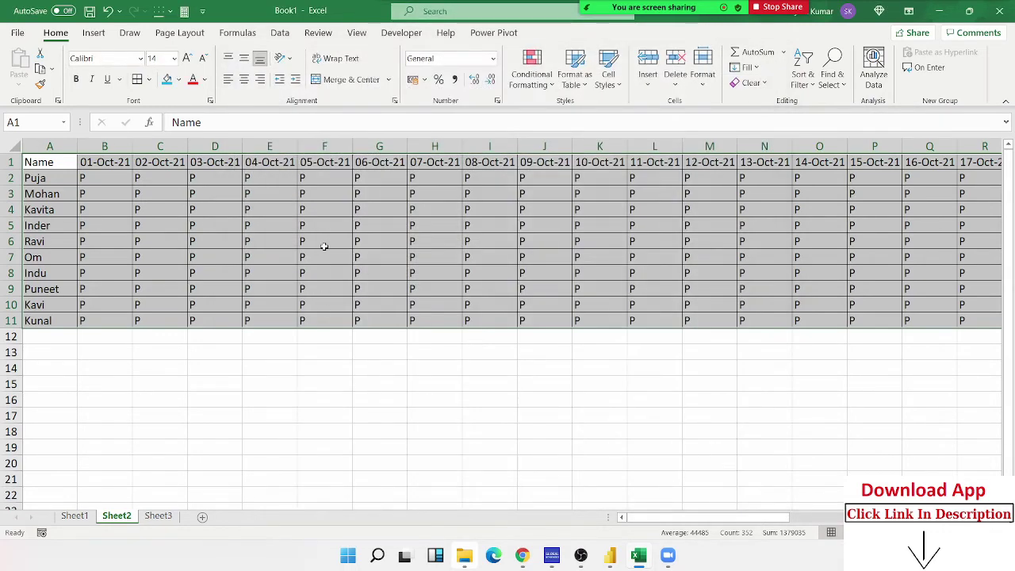
Deselect the table and move along row 6 to check the new borders
click(328, 235)
key(ctrl+Right)
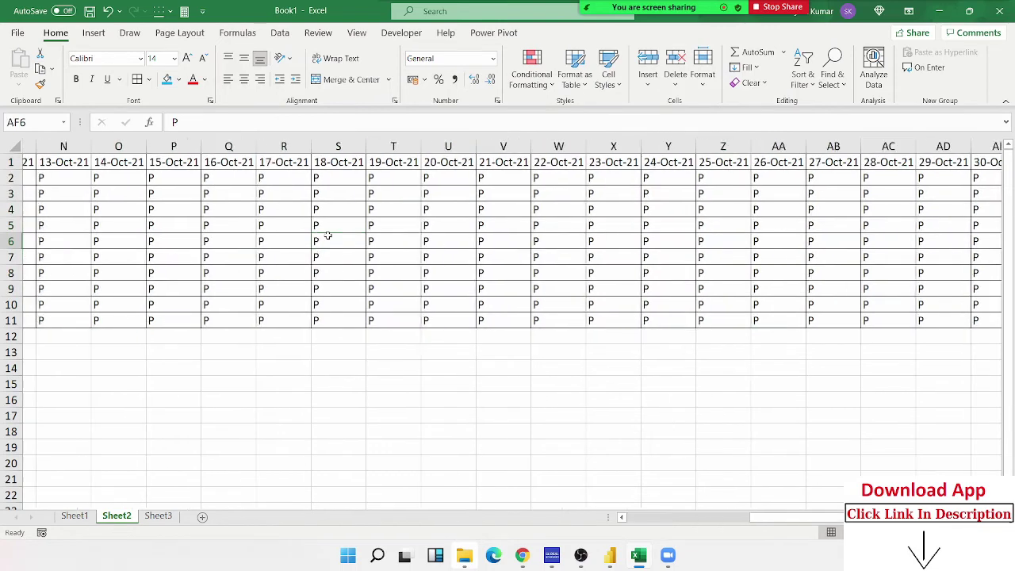
key(ctrl+Left)
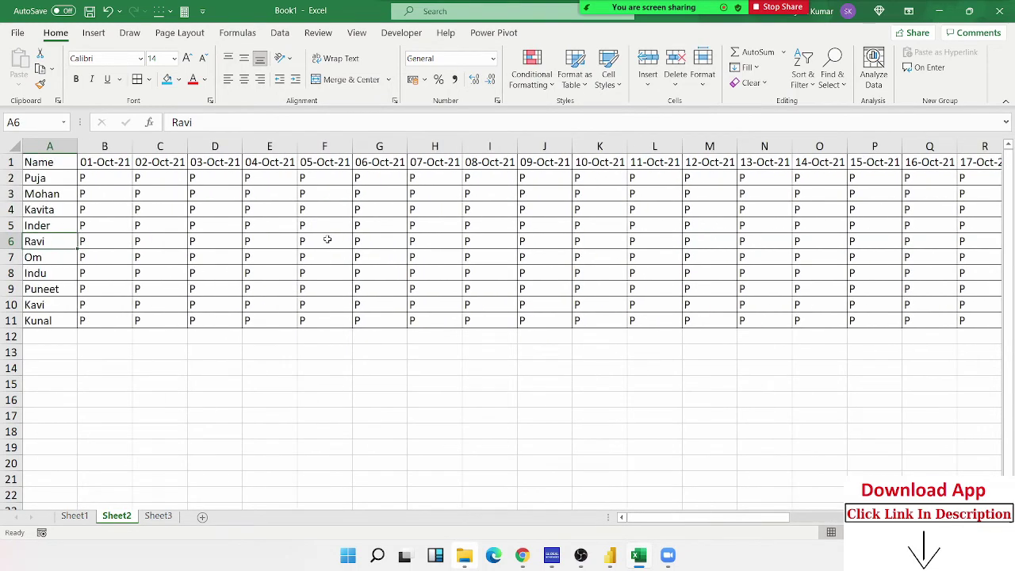
key(ctrl)
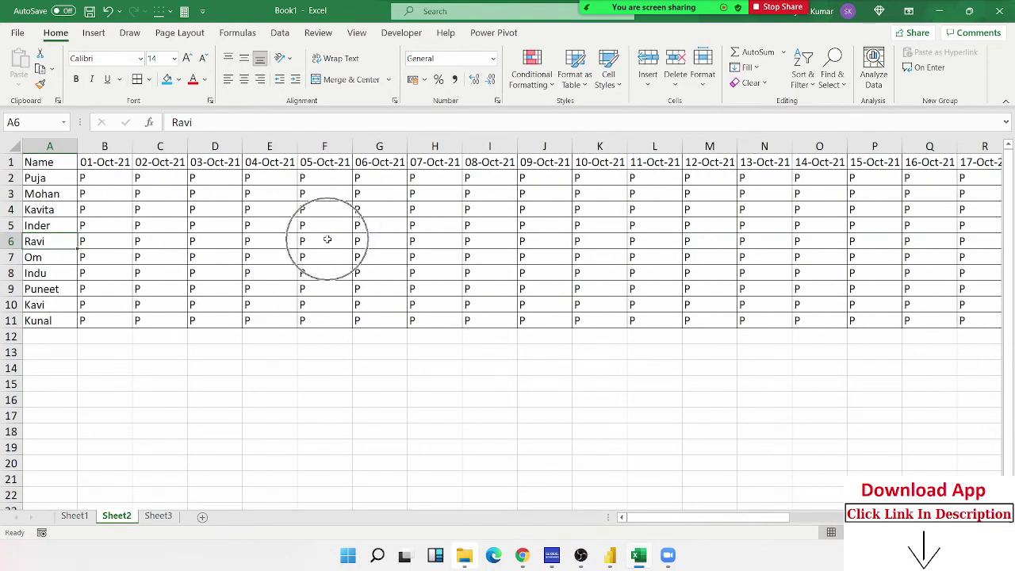
In Print settings, choose A4 paper, Narrow margins and Landscape orientation
click(17, 33)
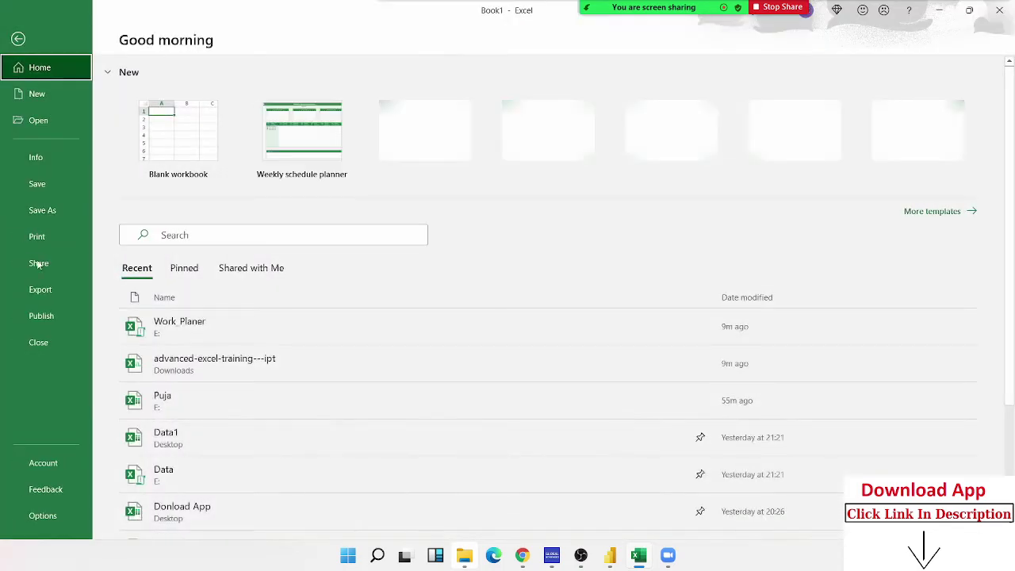
click(42, 243)
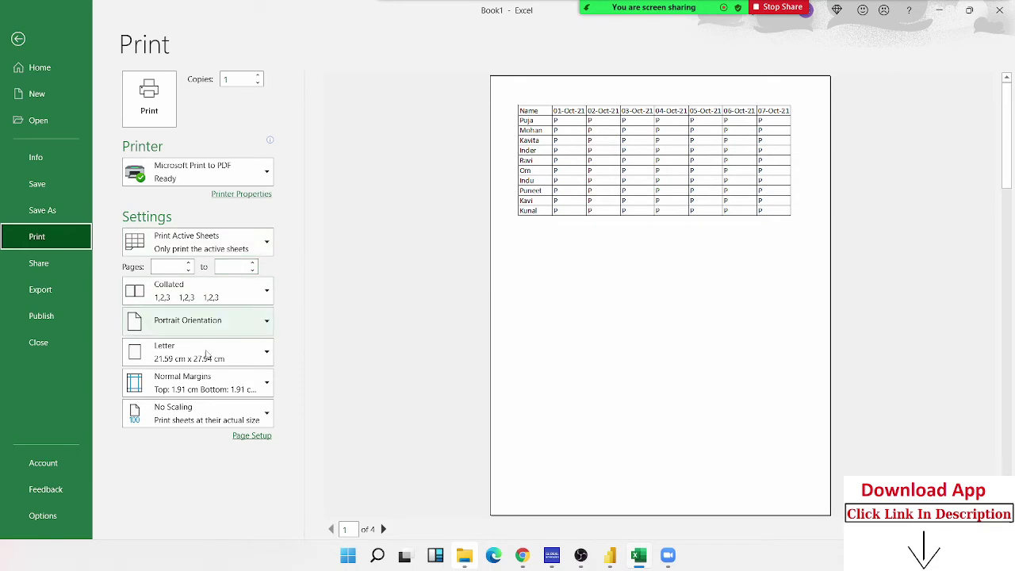
click(180, 358)
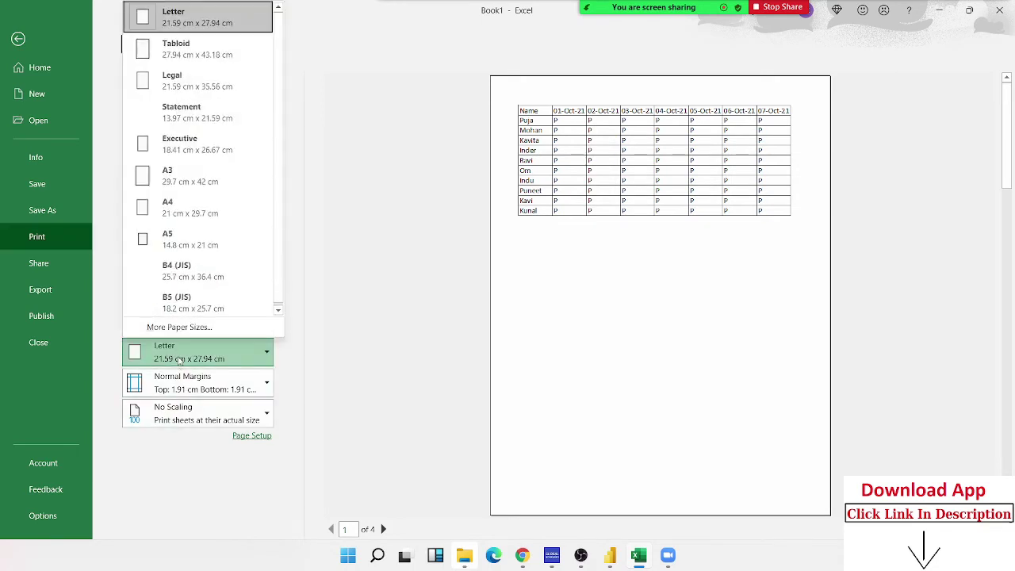
click(187, 216)
click(169, 379)
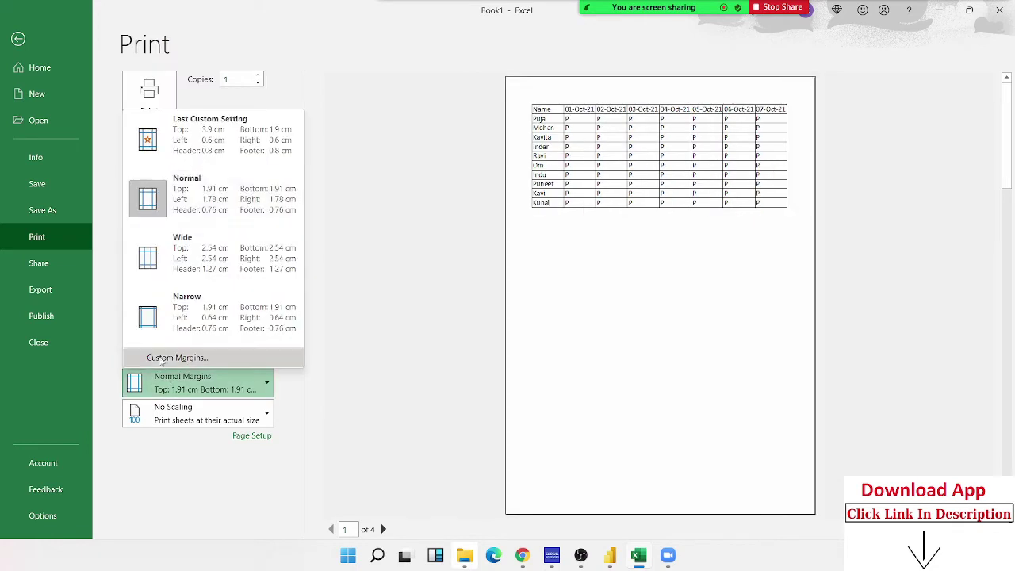
click(165, 331)
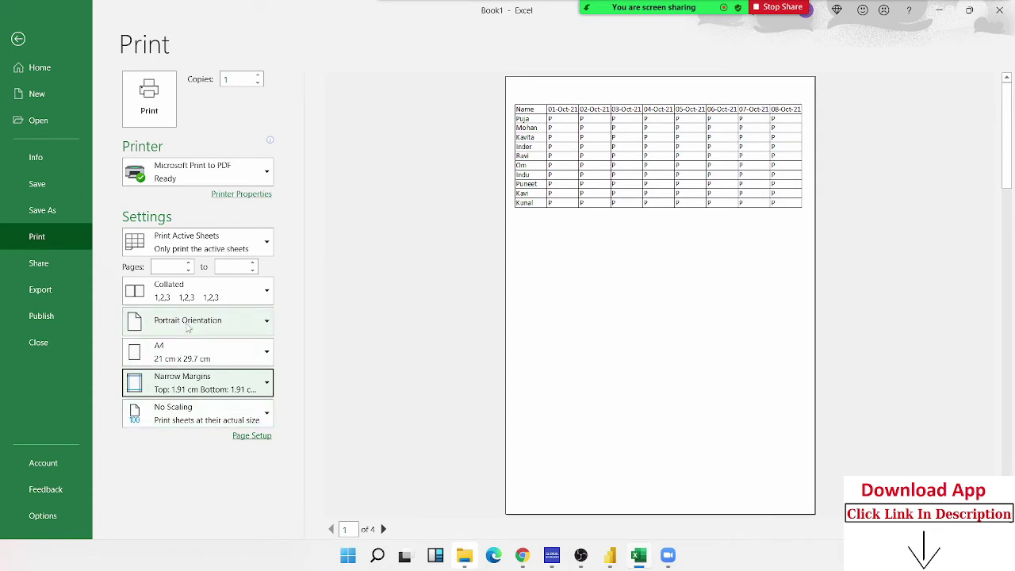
click(188, 327)
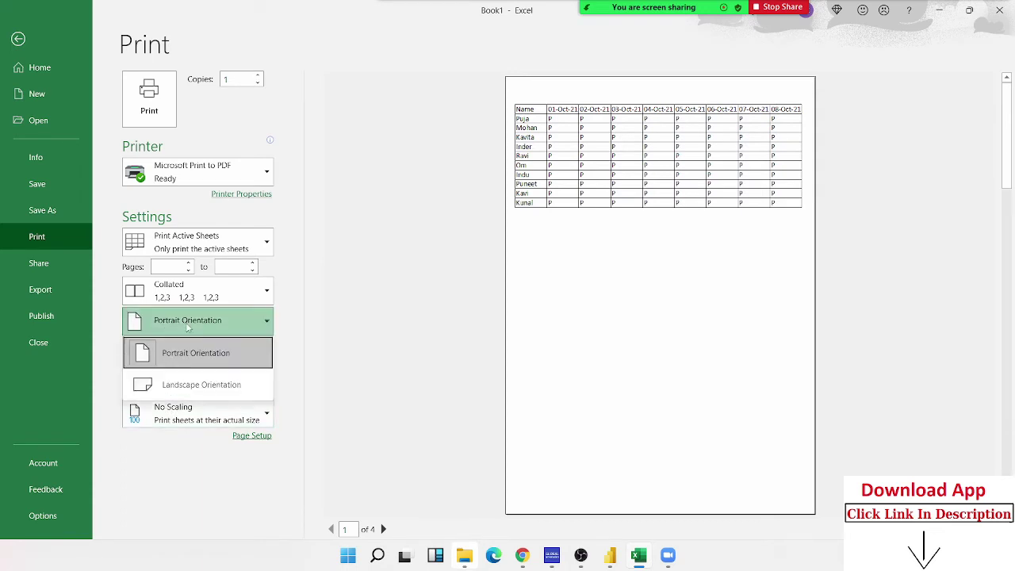
click(191, 386)
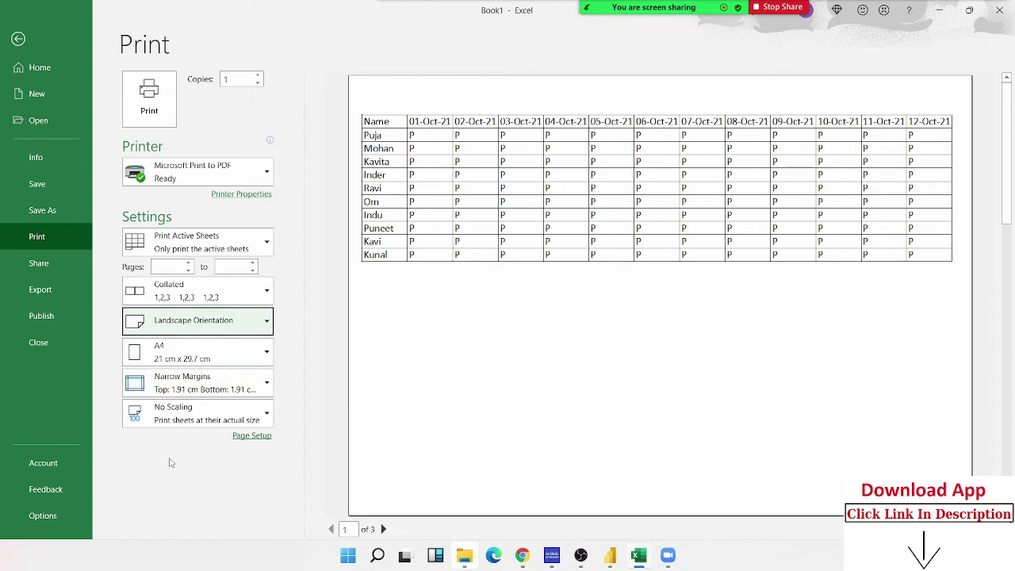
Try Fit Sheet on One Page, then revert the scaling to No Scaling
click(171, 428)
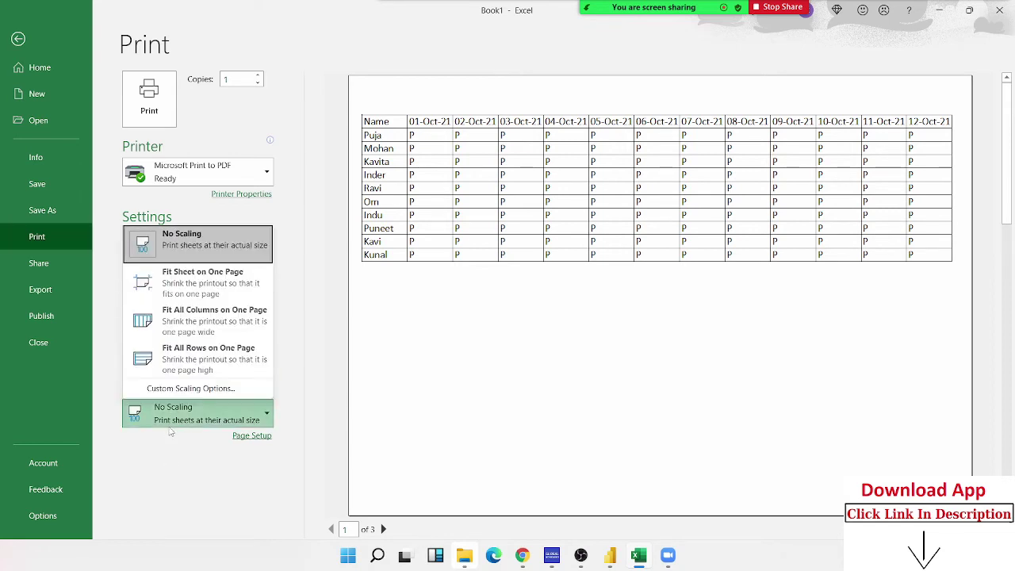
click(179, 281)
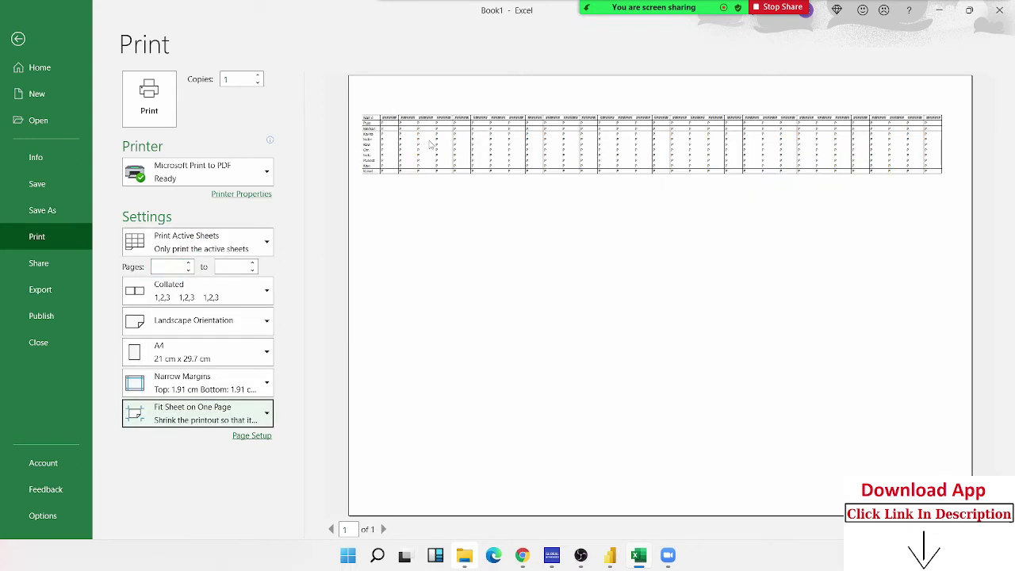
click(236, 417)
key(Escape)
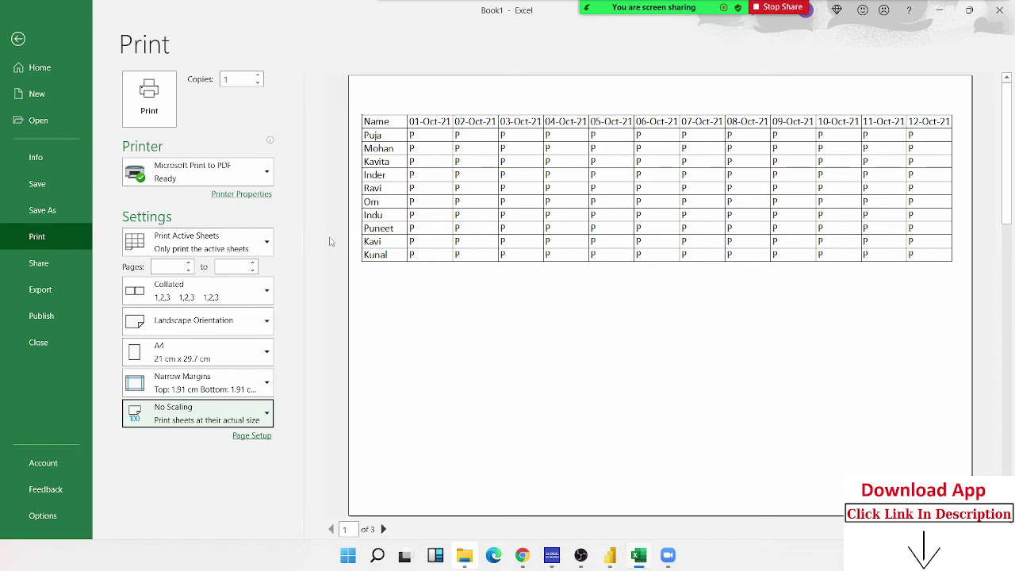
Annotate the preview, marking the date headers and the 03-Oct-21 column
mouse_move(672, 11)
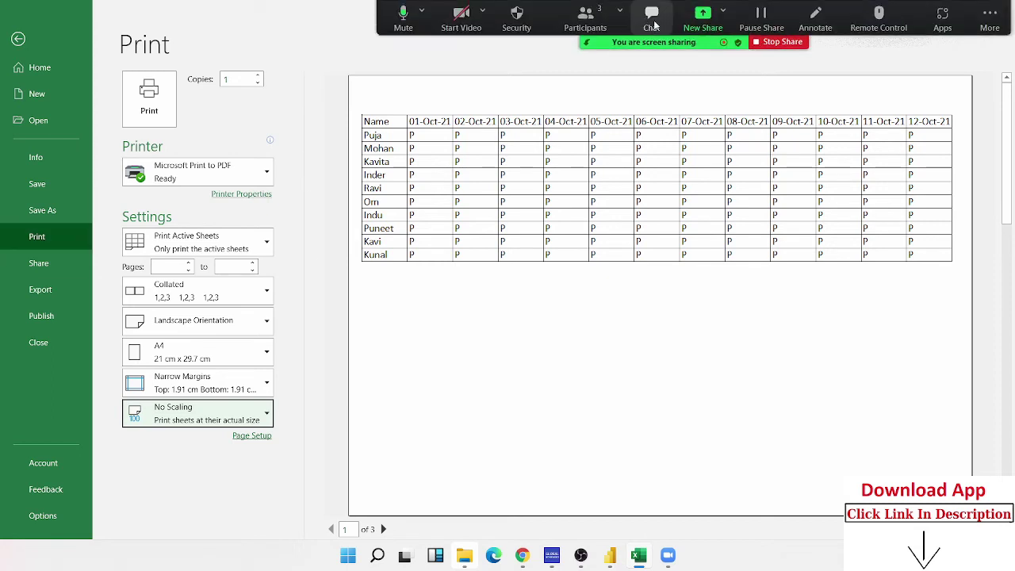
click(815, 20)
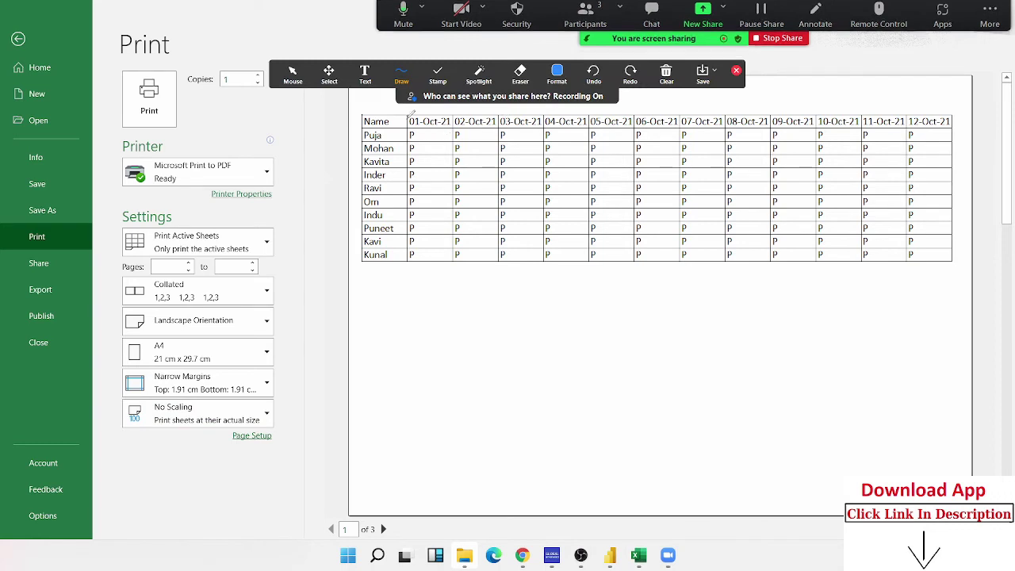
mouse_move(398, 110)
mouse_down()
mouse_move(466, 120)
mouse_move(412, 113)
mouse_up()
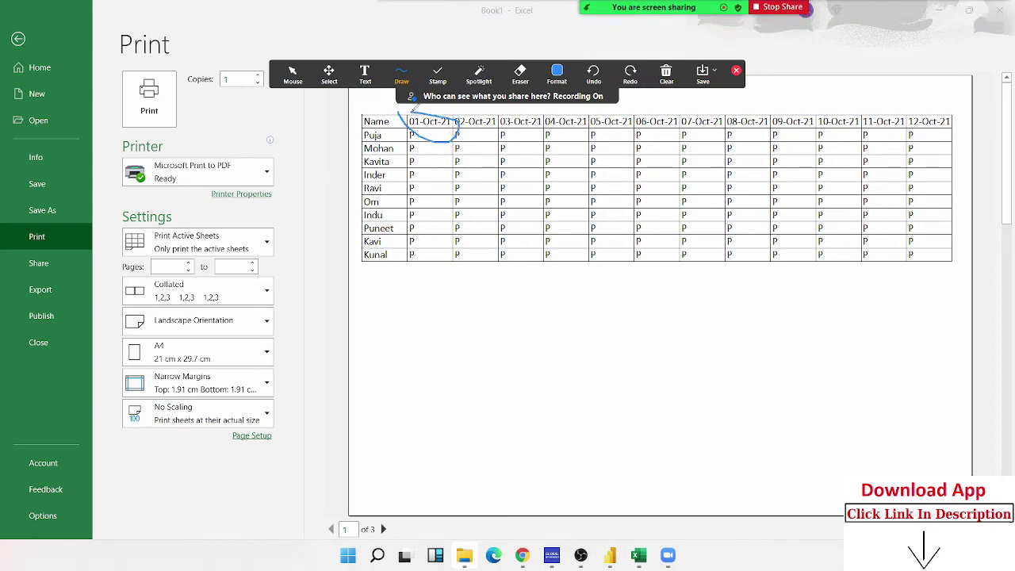
drag(508, 100, 563, 97)
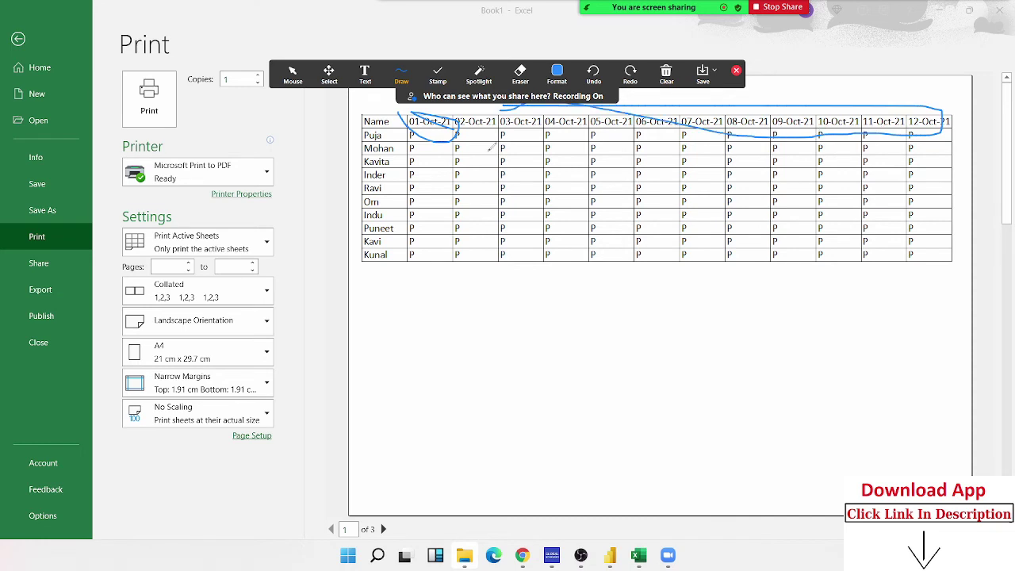
mouse_move(489, 165)
mouse_down()
mouse_move(523, 169)
mouse_move(499, 188)
mouse_up()
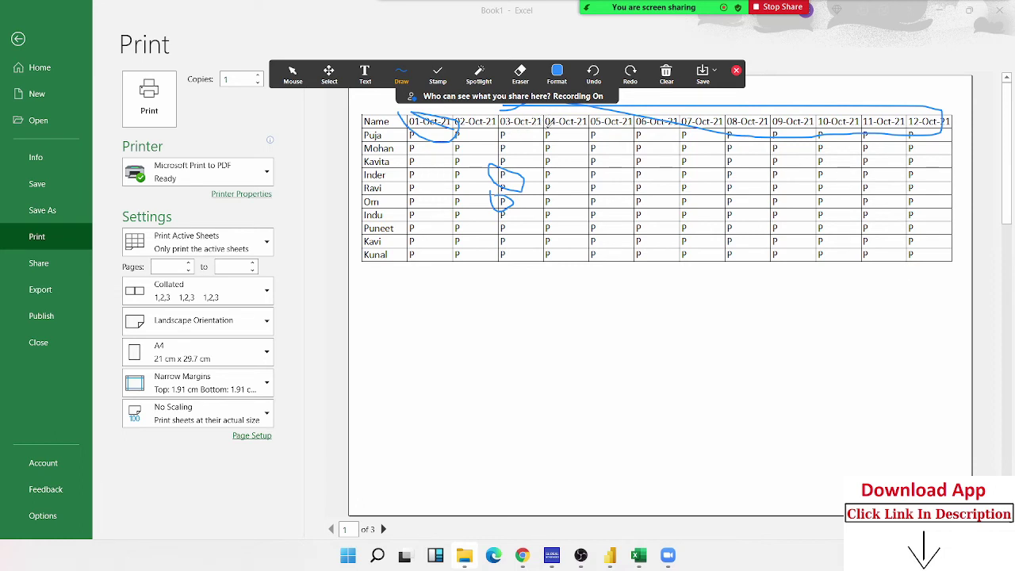
drag(513, 130, 518, 252)
Clear the annotations and close the annotation toolbar
click(666, 76)
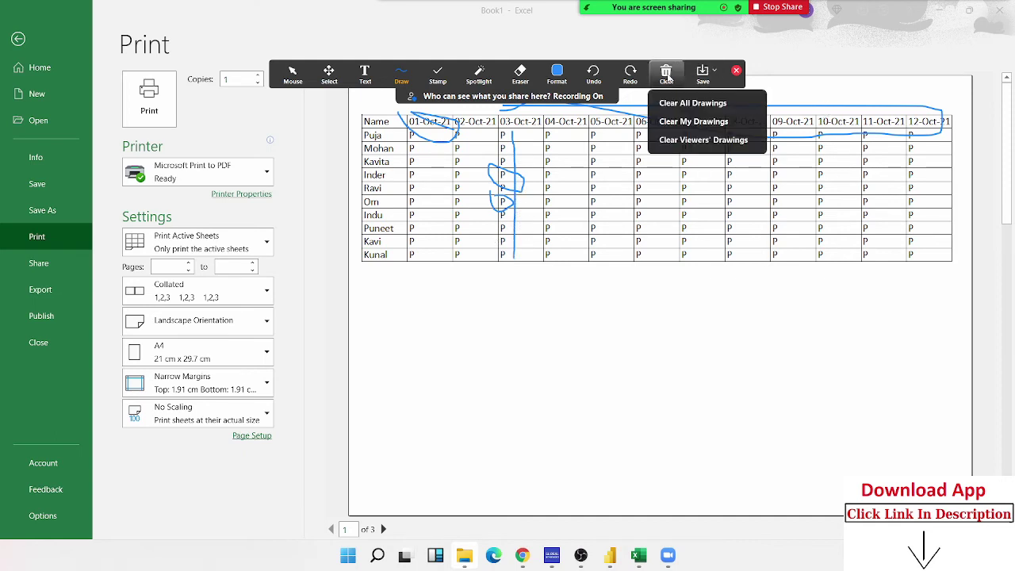
click(693, 121)
click(735, 70)
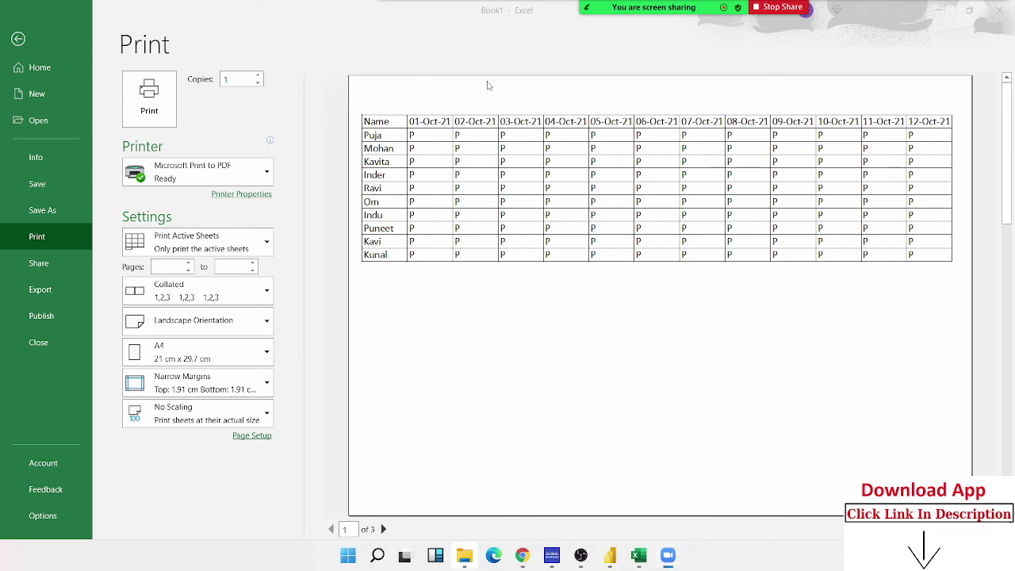
Back on the sheet, select A1:AF1 and try a 64° tilt in Format Cells, cancelling it
click(19, 41)
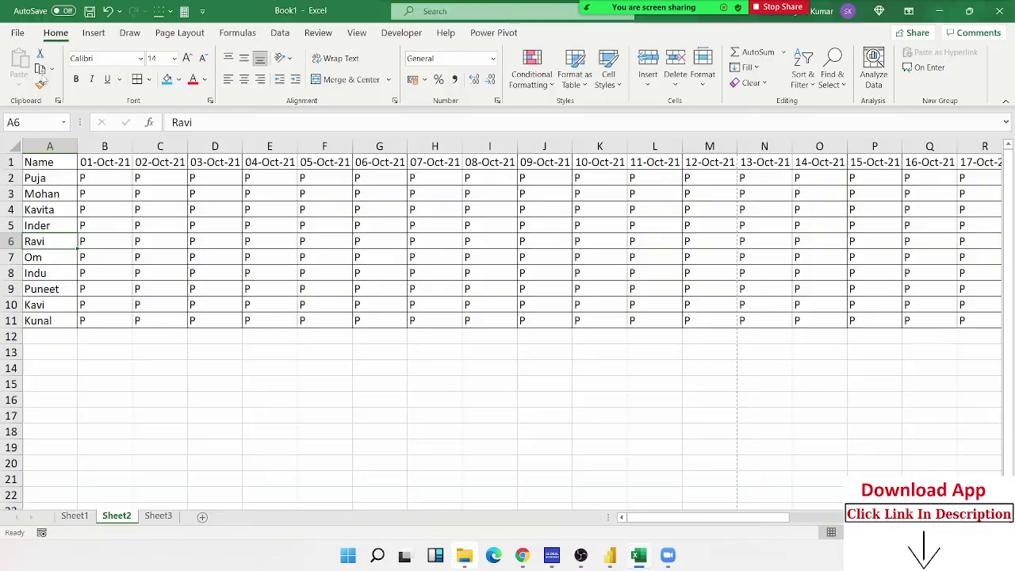
click(66, 162)
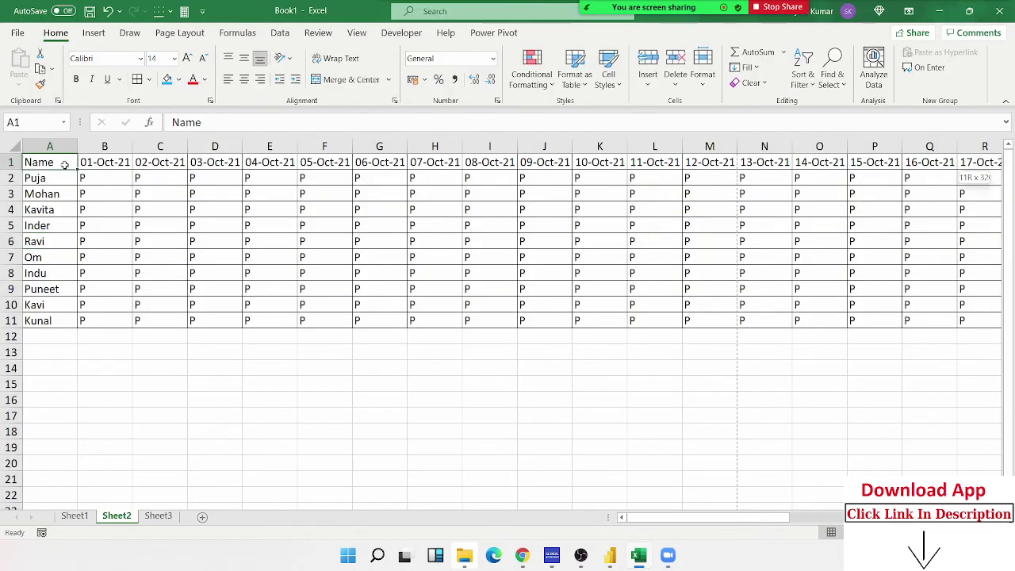
key(ctrl+shift+Right)
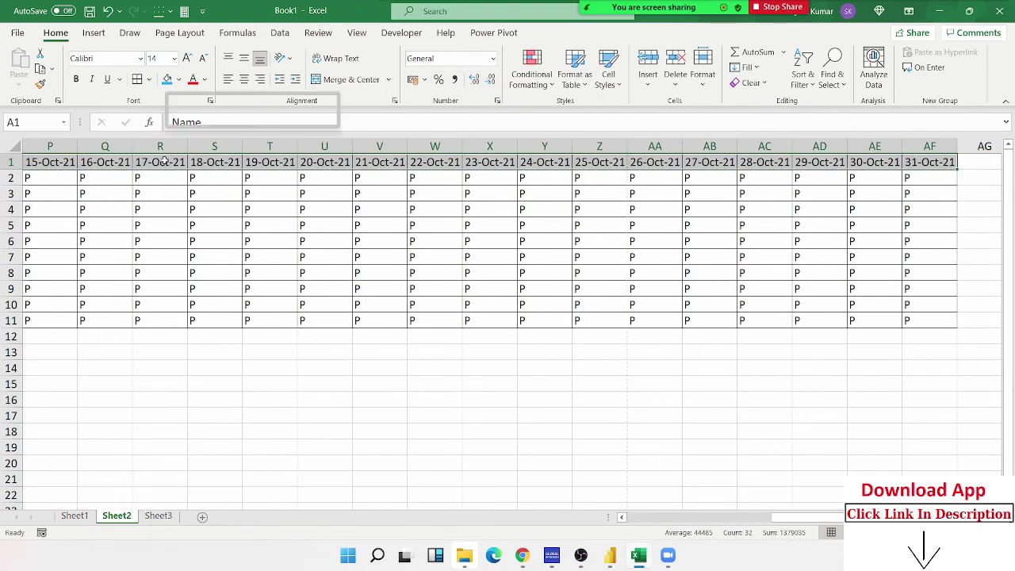
right_click(164, 163)
click(211, 469)
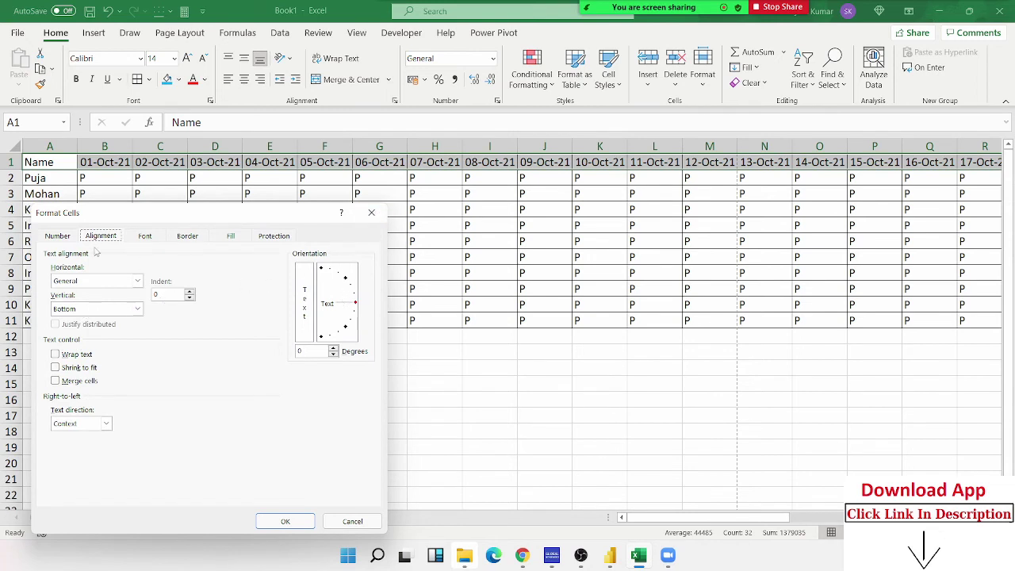
drag(336, 307, 319, 279)
click(371, 213)
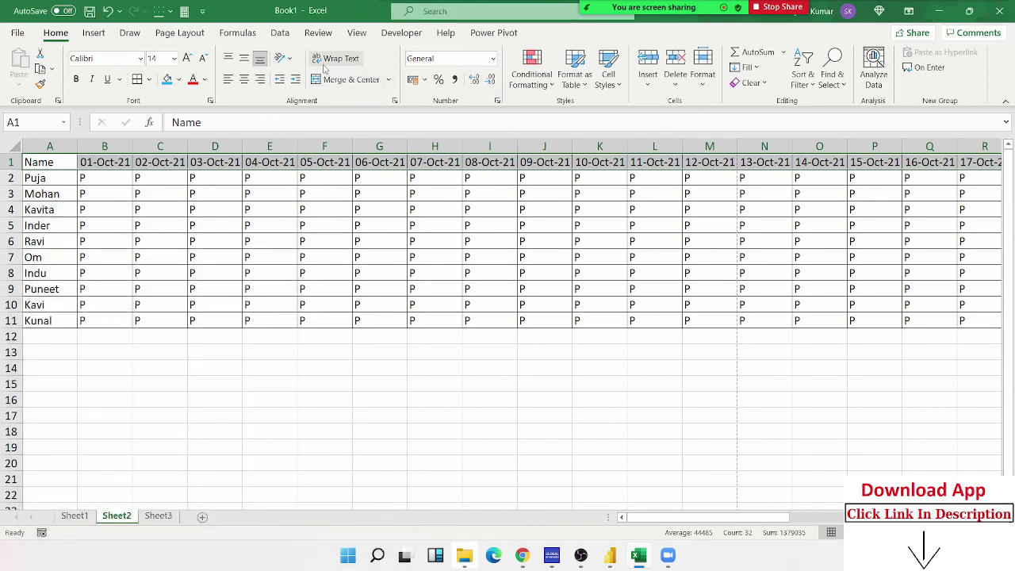
Apply Rotate Text Up to the selected Name and date header cells
click(278, 64)
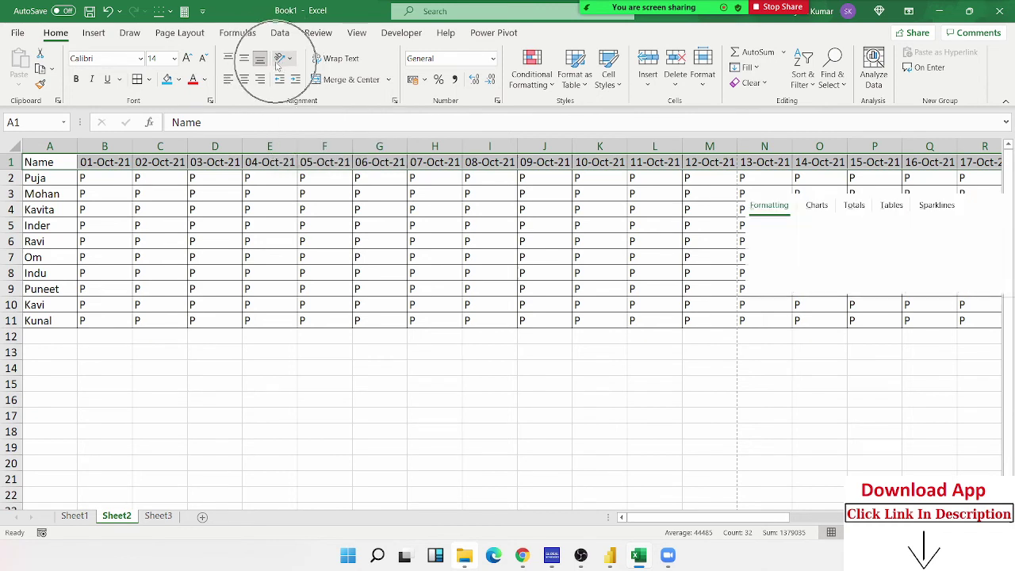
click(280, 64)
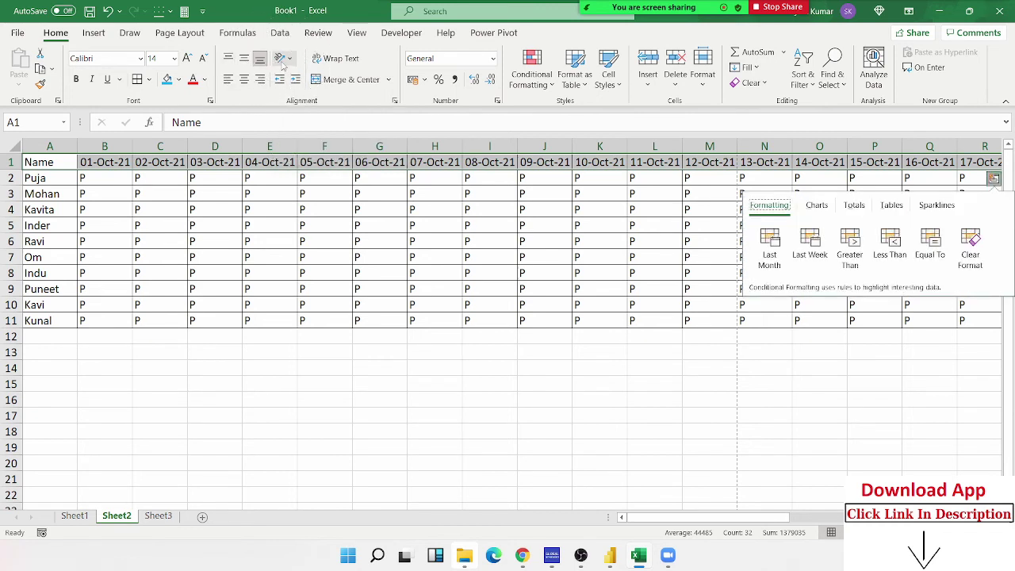
click(282, 64)
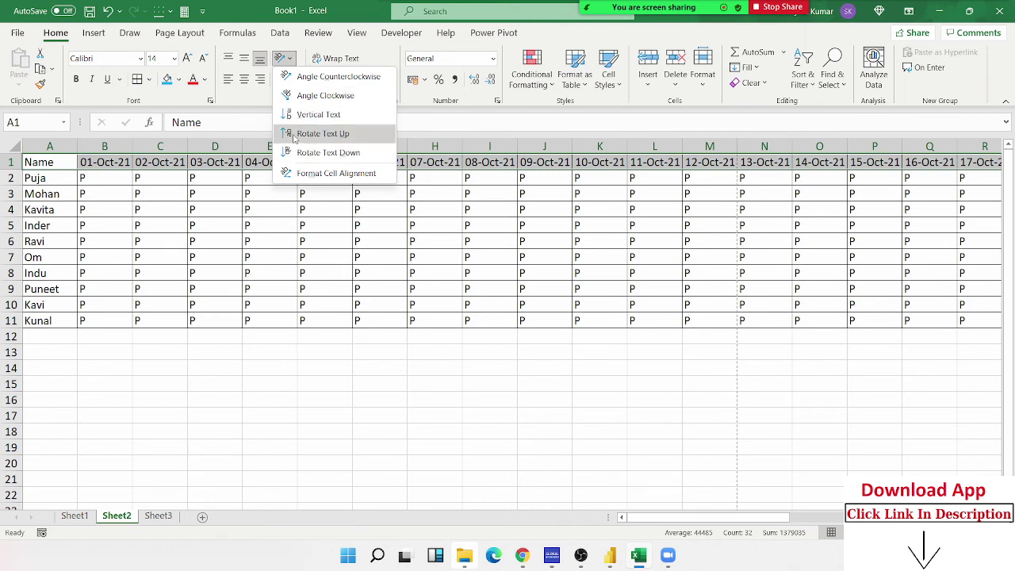
click(323, 133)
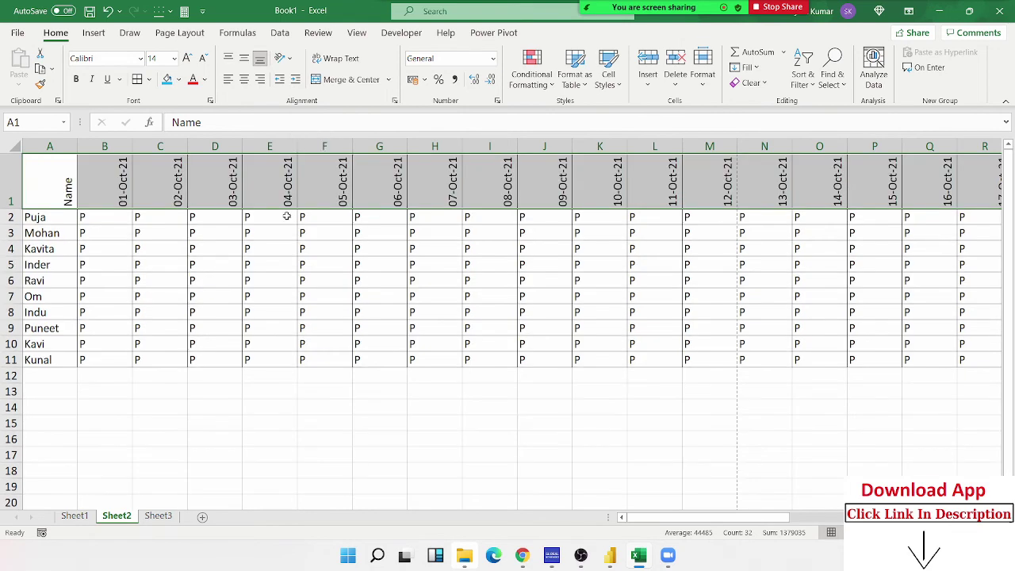
Select the whole sheet and AutoFit all column widths so dates B through AF sit compactly
click(14, 148)
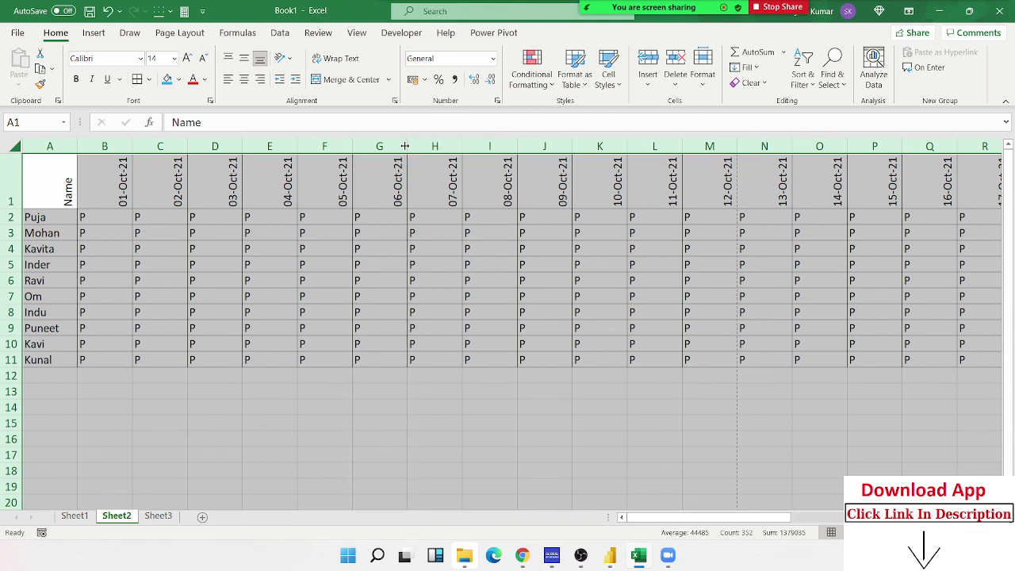
double_click(403, 146)
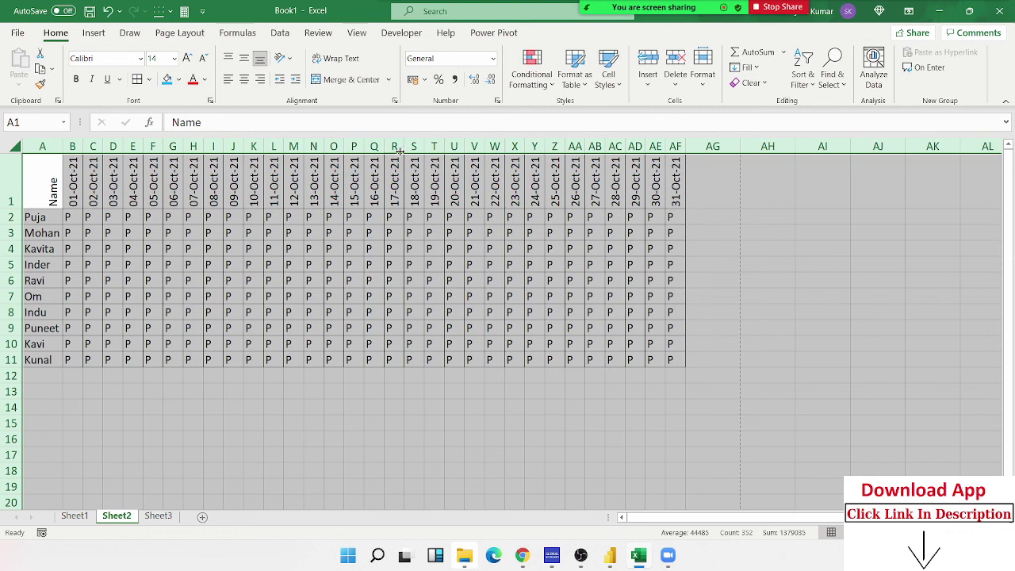
click(371, 233)
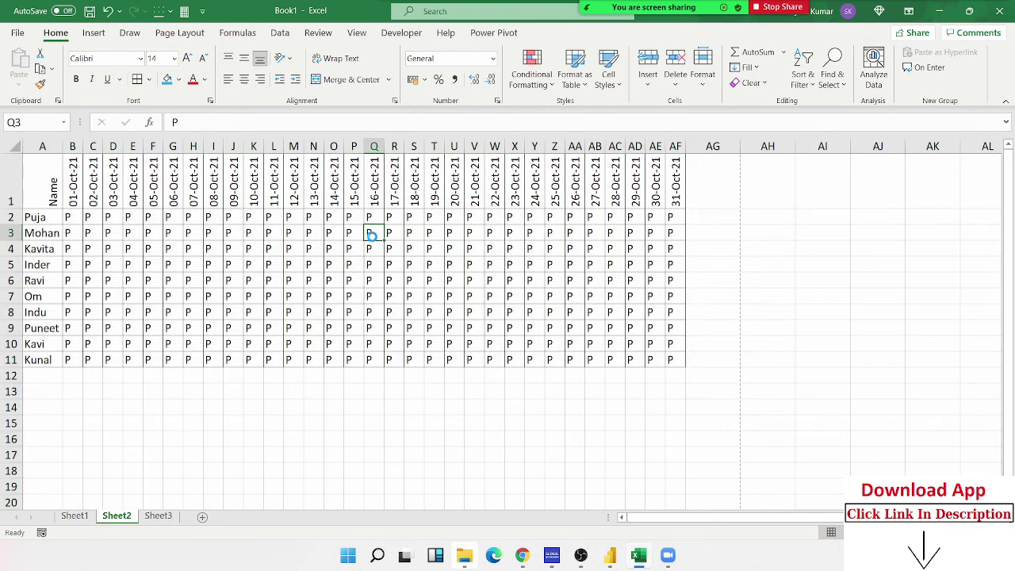
key(ctrl+p)
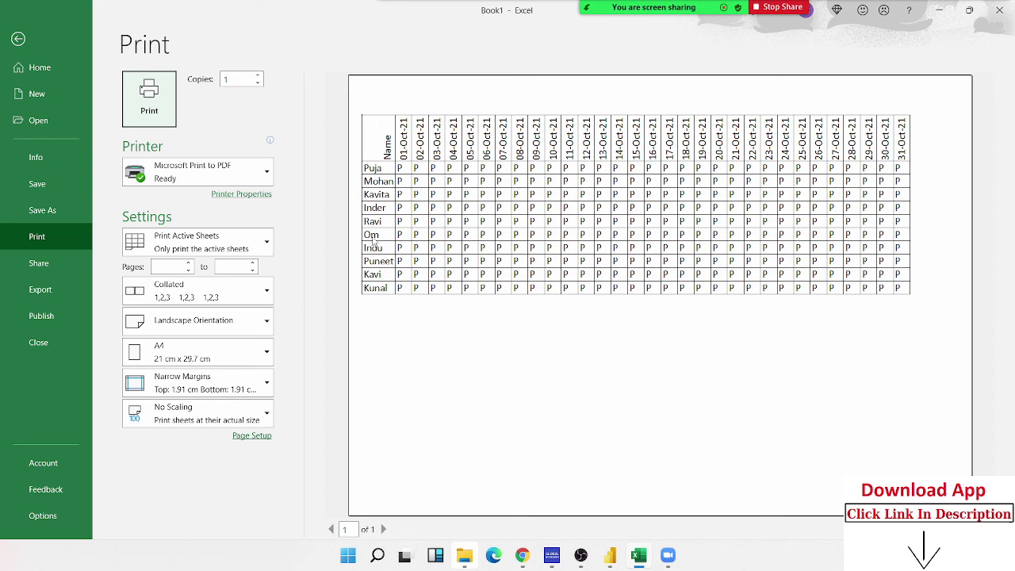
key(Escape)
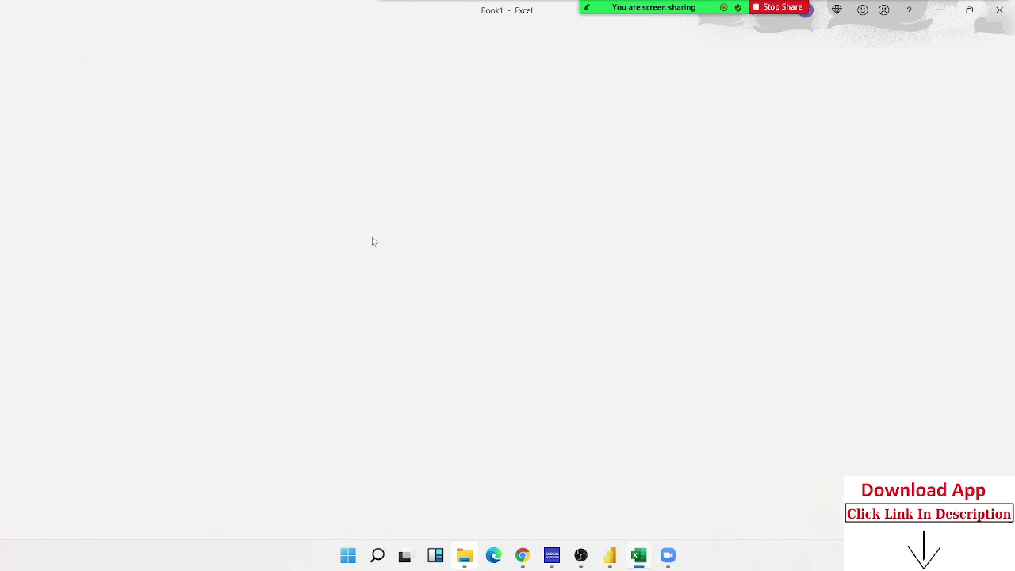